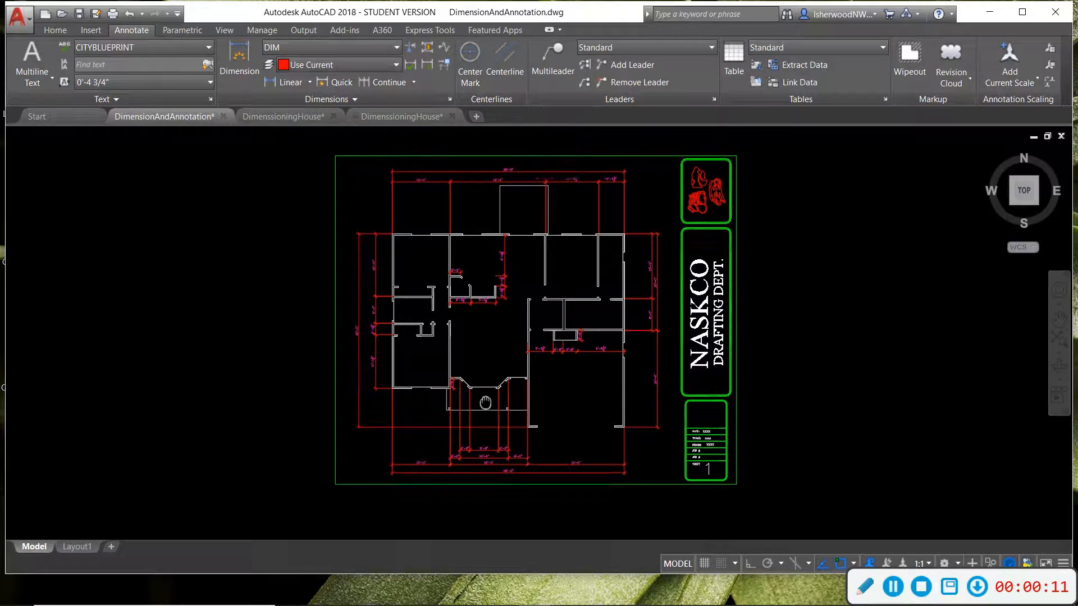
pyautogui.scroll(2, 472, 381)
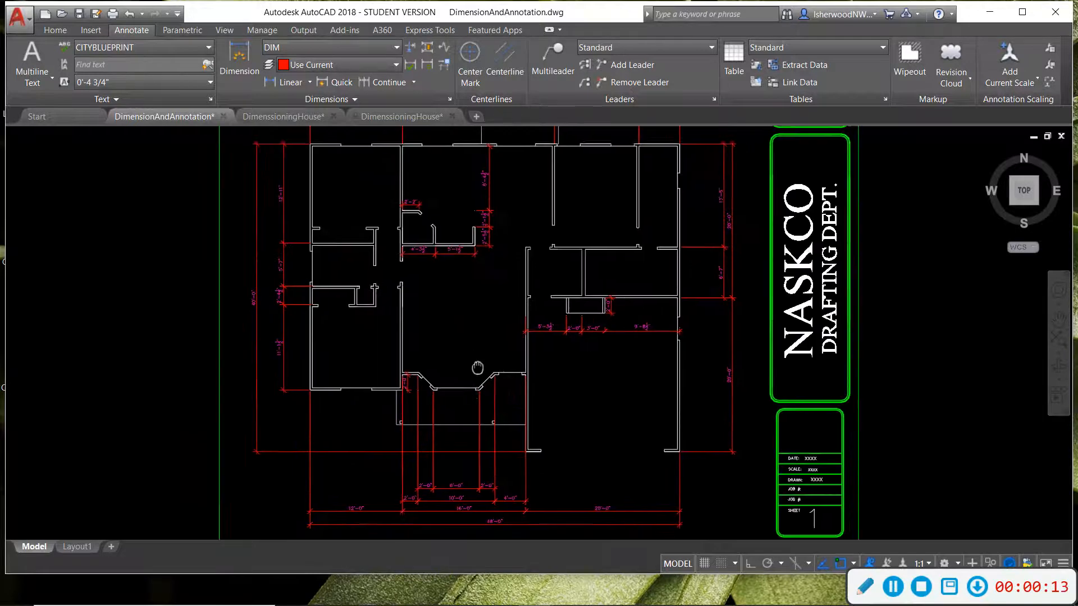
pyautogui.scroll(2, 542, 377)
pyautogui.moveTo(549, 369); pyautogui.dragTo(554, 314, button='middle')
pyautogui.scroll(2, 518, 342)
pyautogui.click(524, 414)
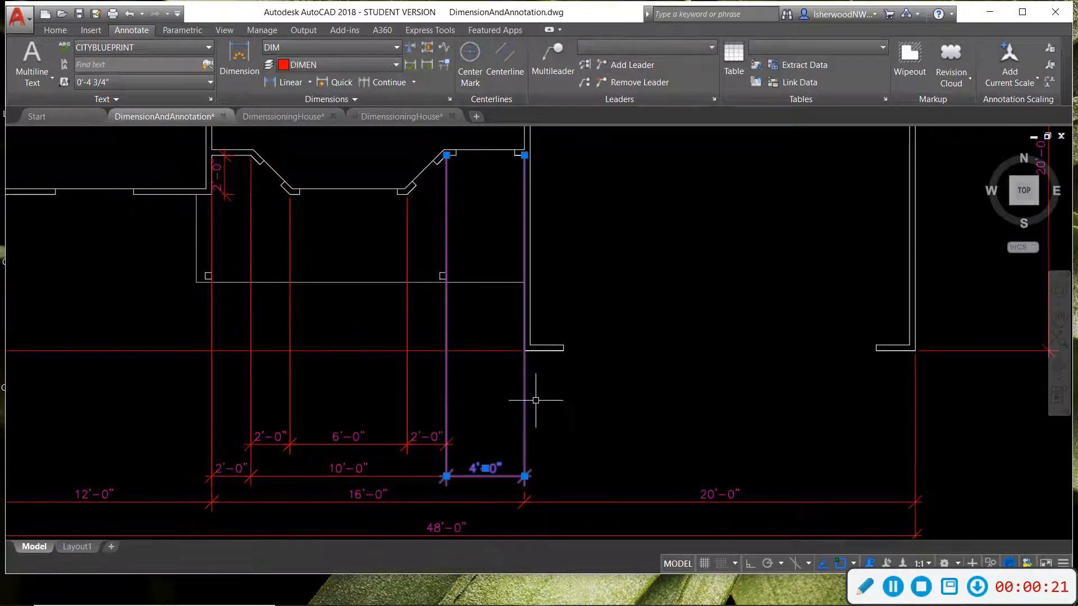
pyautogui.click(525, 155)
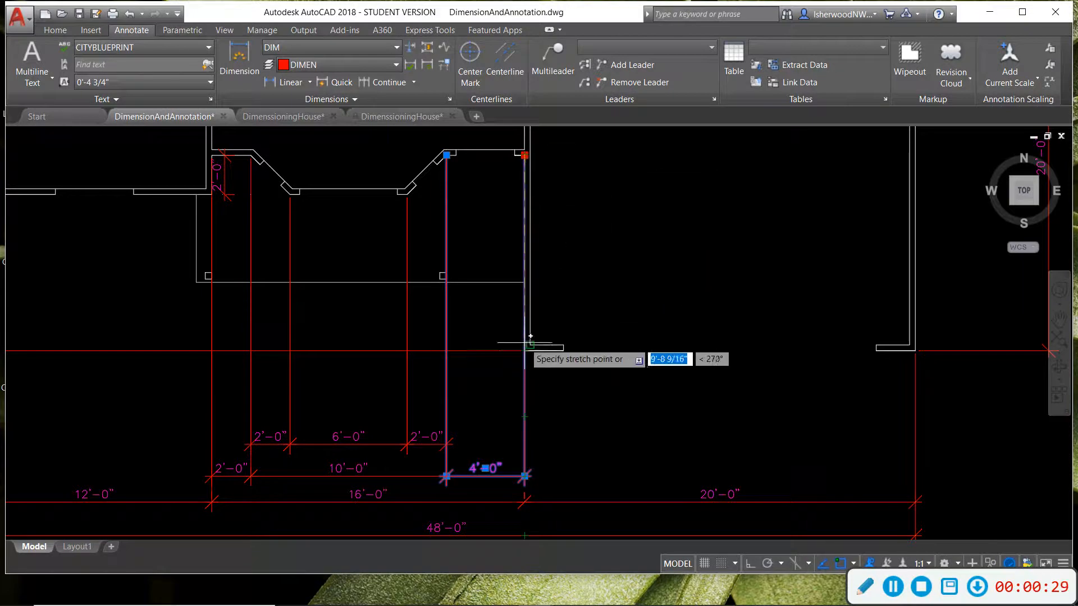
pyautogui.press('Escape')
pyautogui.press('Escape')
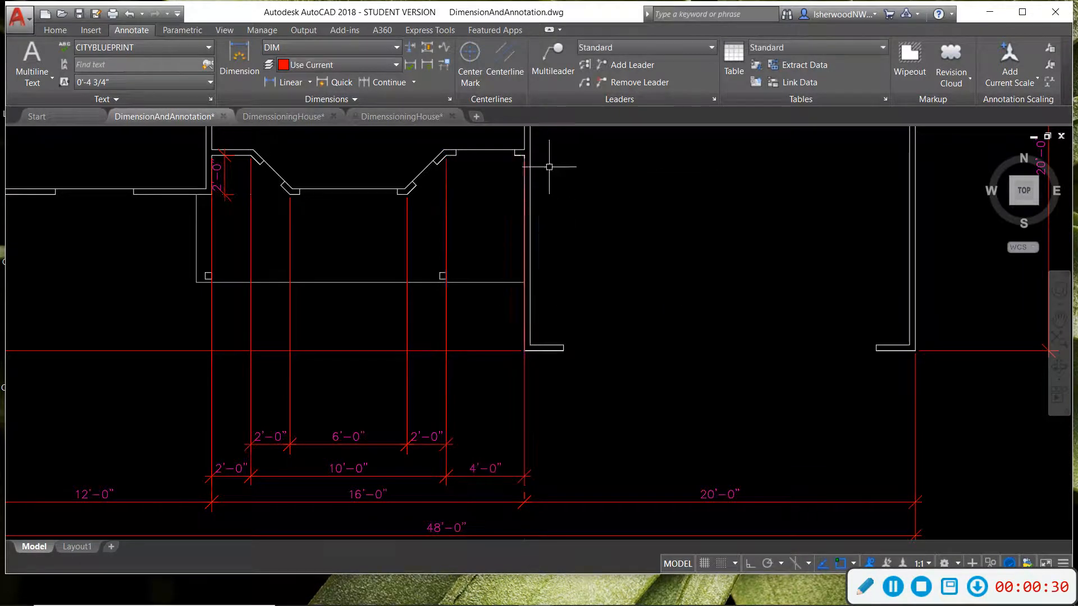
# Stretch the right extension line origin of the 4'-0" dimension down to the garage wall's outer front corner
pyautogui.click(524, 395)
pyautogui.click(524, 155)
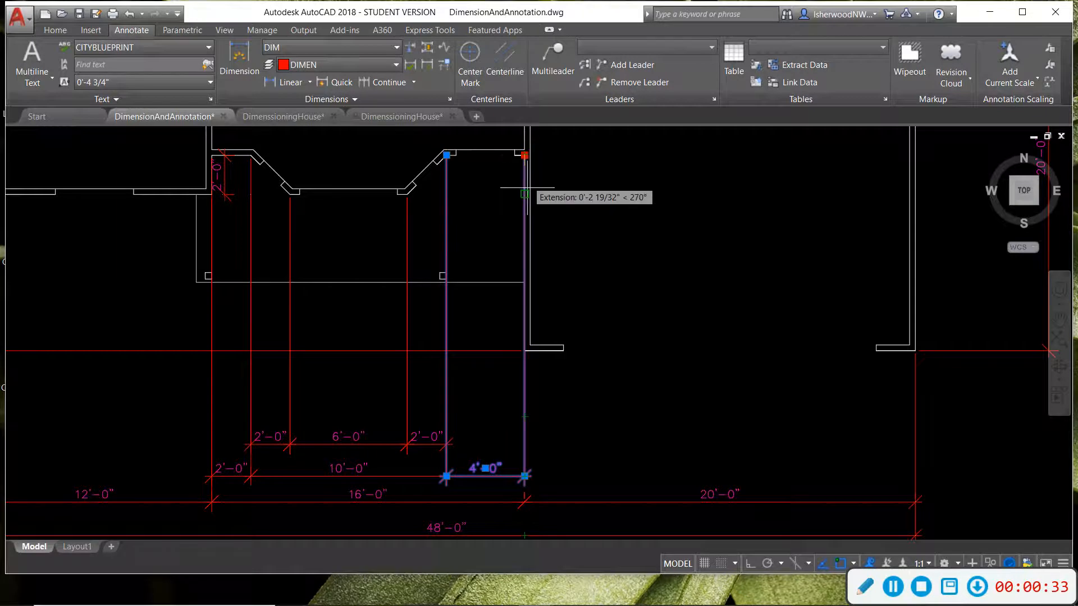
pyautogui.click(525, 350)
pyautogui.press('Escape')
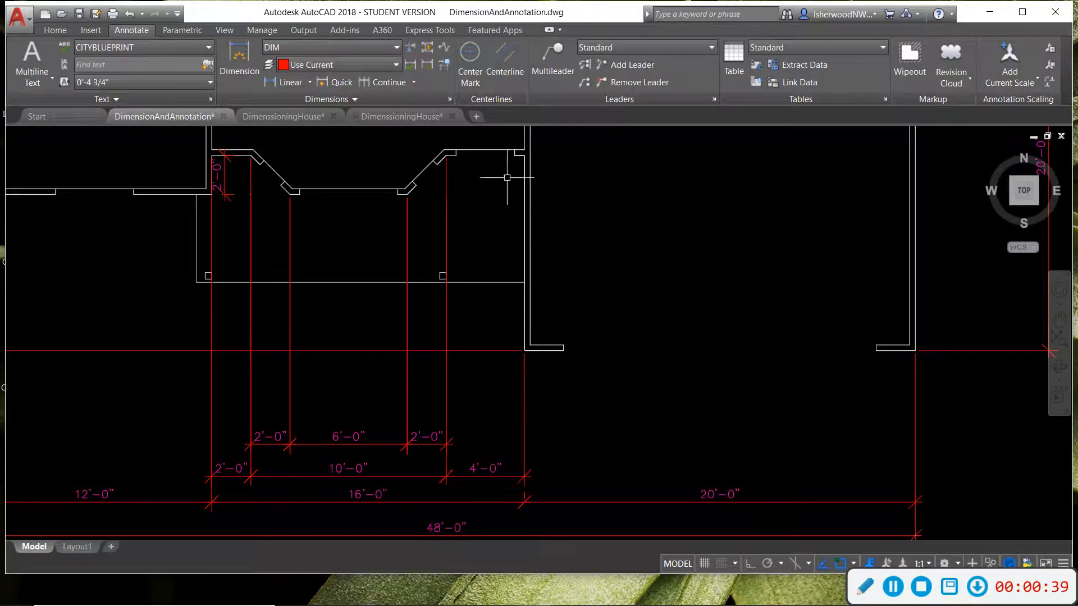
# Stretch the left extension line origin of the 2'-0" dimension beside the 10'-0" one down to the bedroom wall's outer front corner
pyautogui.scroll(-4, 494, 269)
pyautogui.click(420, 247)
pyautogui.scroll(7, 426, 265)
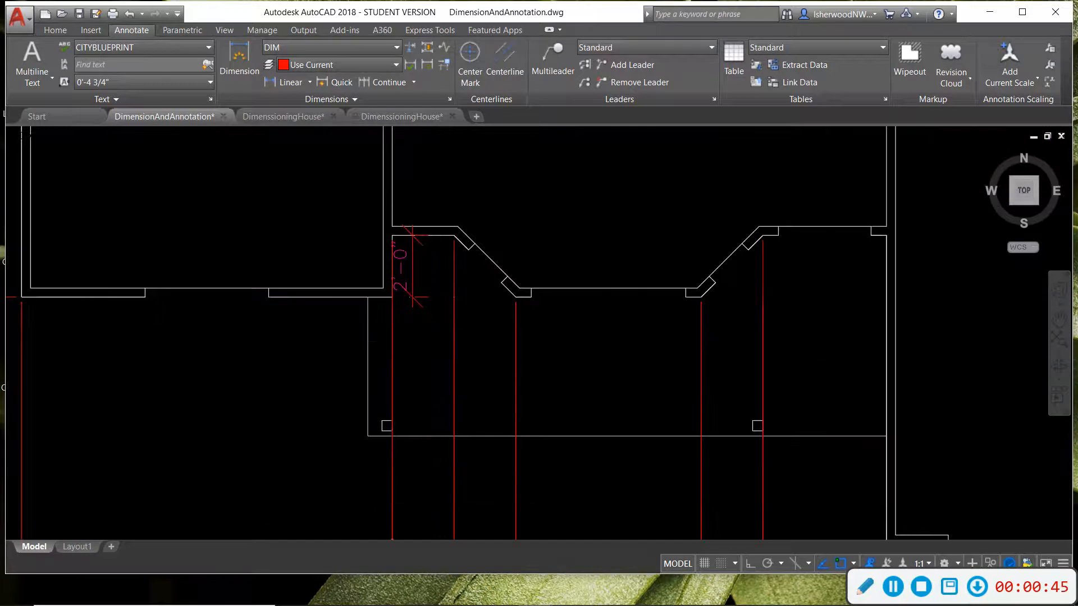
pyautogui.scroll(-2, 393, 337)
pyautogui.moveTo(393, 337); pyautogui.dragTo(401, 206, button='middle')
pyautogui.click(401, 473)
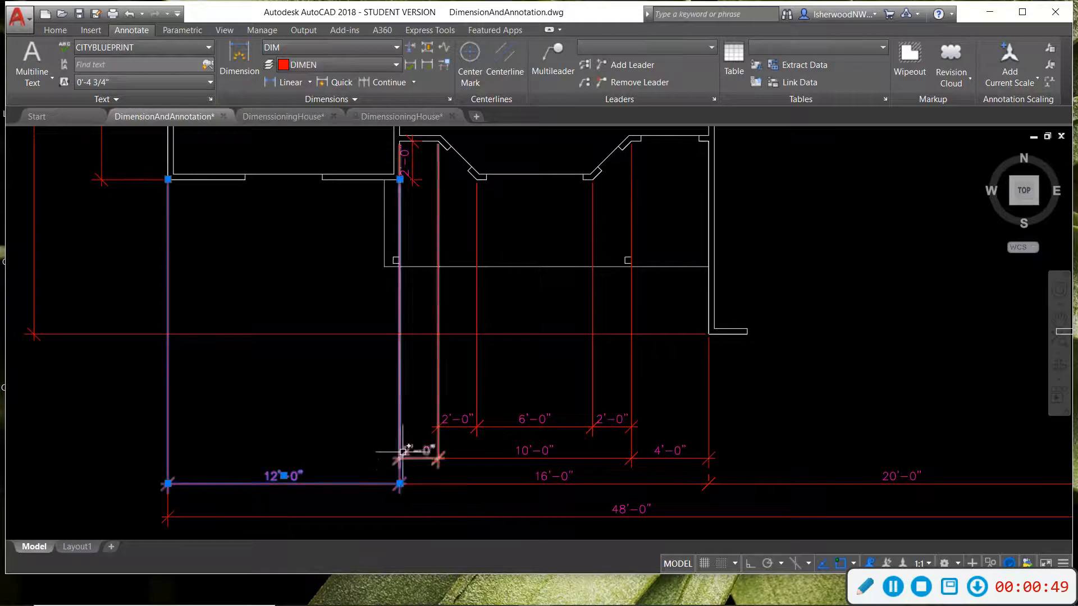
pyautogui.press('Escape')
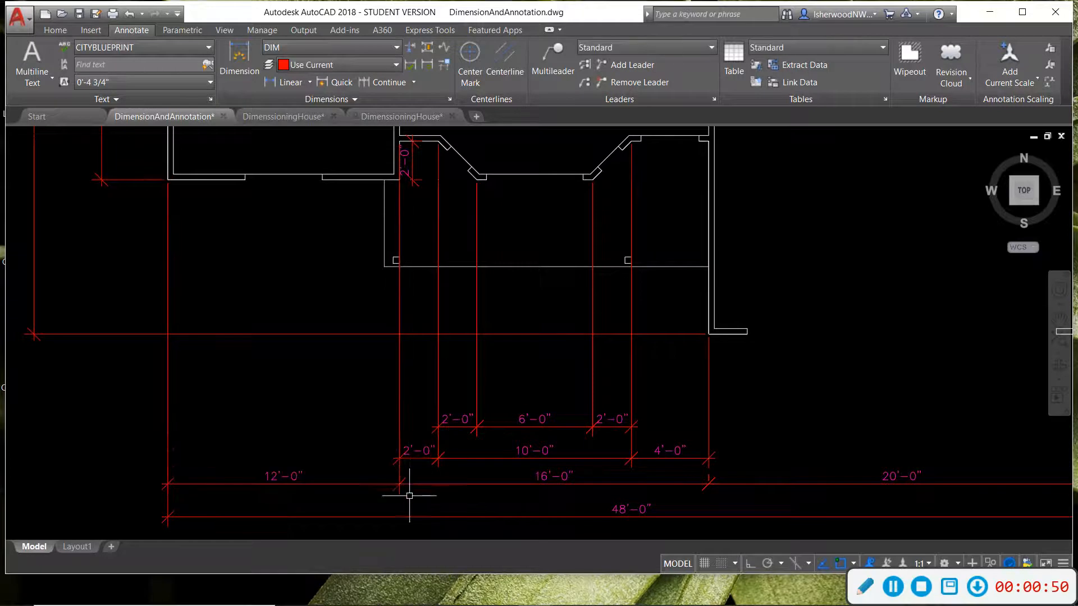
pyautogui.click(437, 436)
pyautogui.click(400, 141)
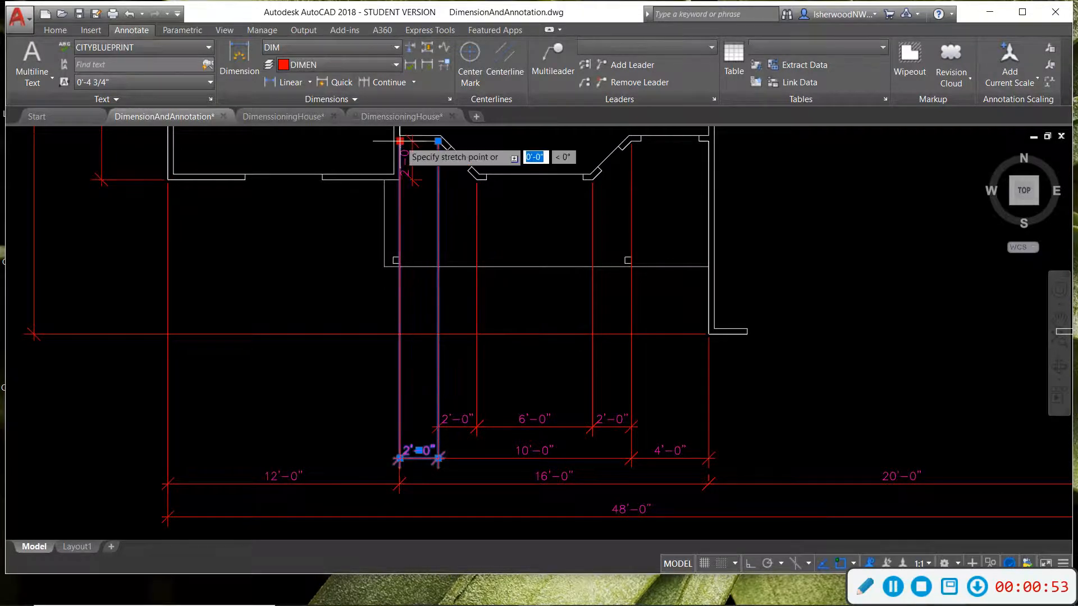
pyautogui.press('Escape')
pyautogui.press('Escape')
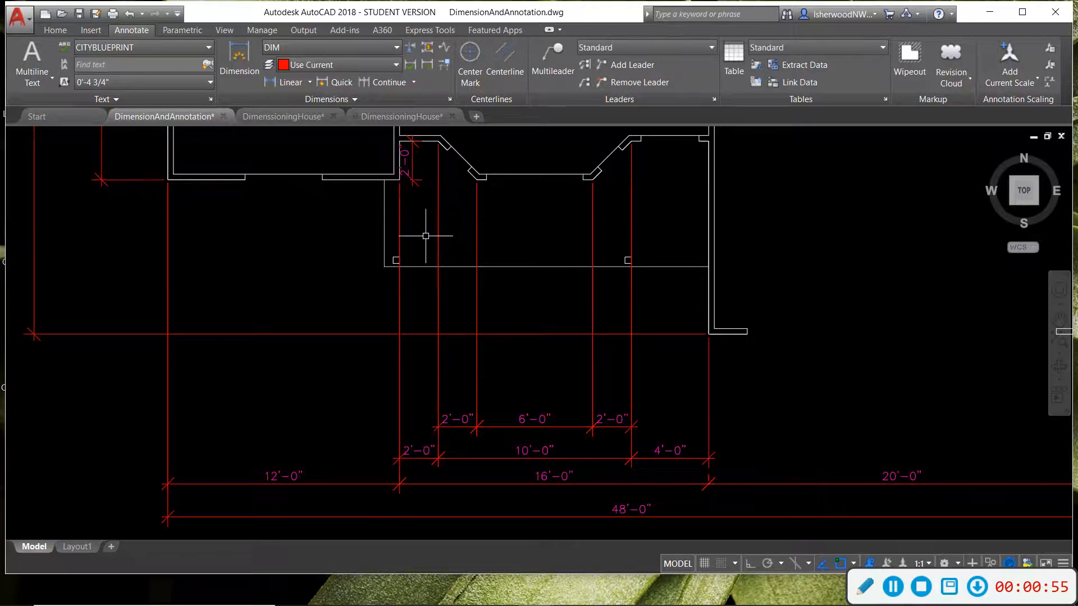
# Examine the dimensions around the porch, the bay and the interior partitions for gaps still needing dimensions
pyautogui.moveTo(426, 236); pyautogui.dragTo(424, 258, button='middle')
pyautogui.scroll(3, 394, 227)
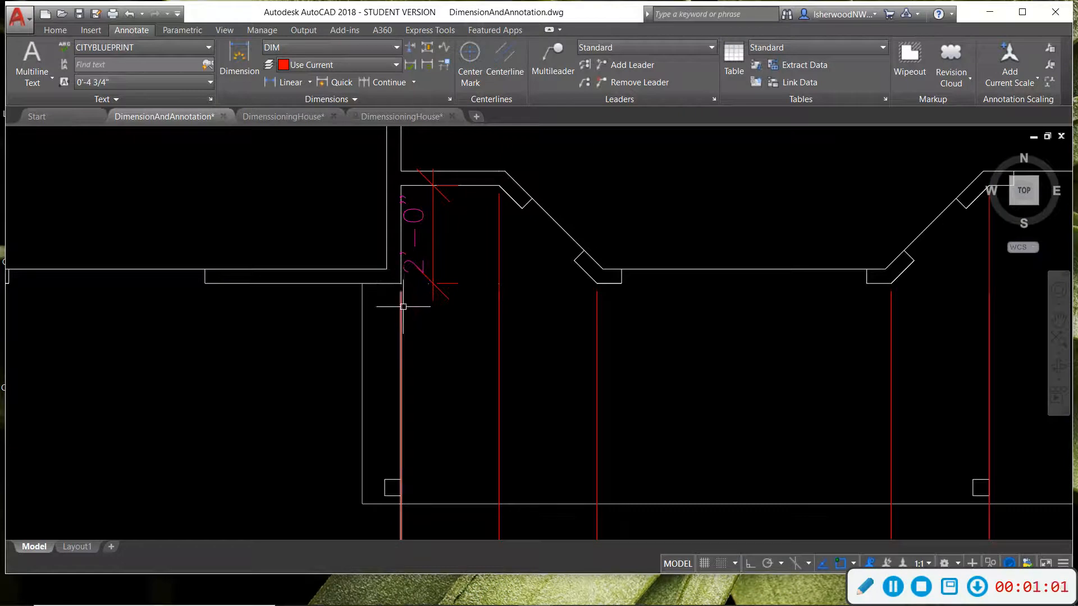
pyautogui.scroll(-3, 409, 280)
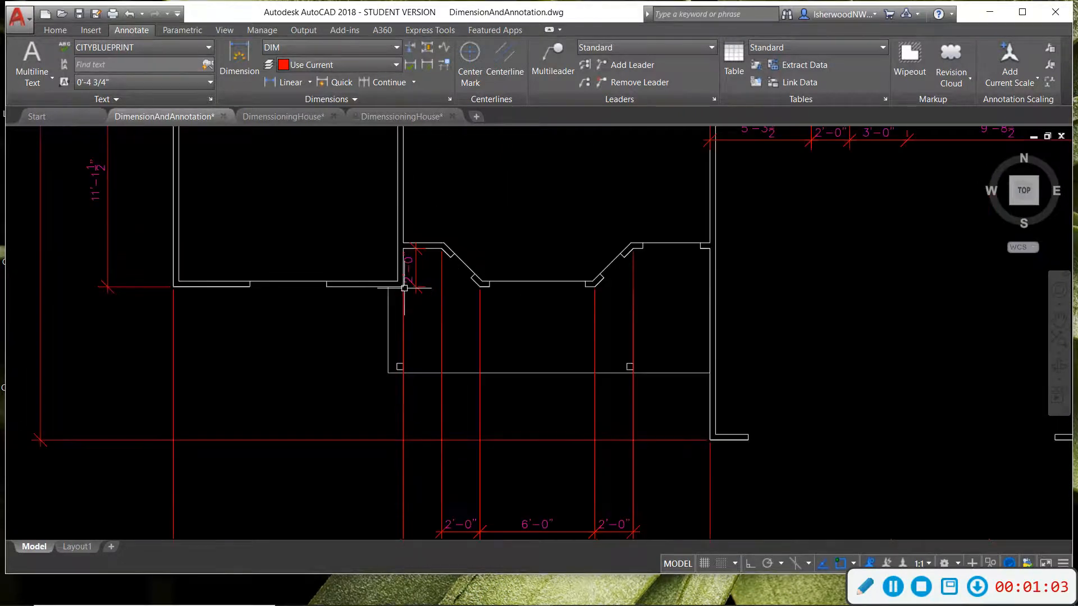
pyautogui.moveTo(455, 306); pyautogui.dragTo(401, 302, button='middle')
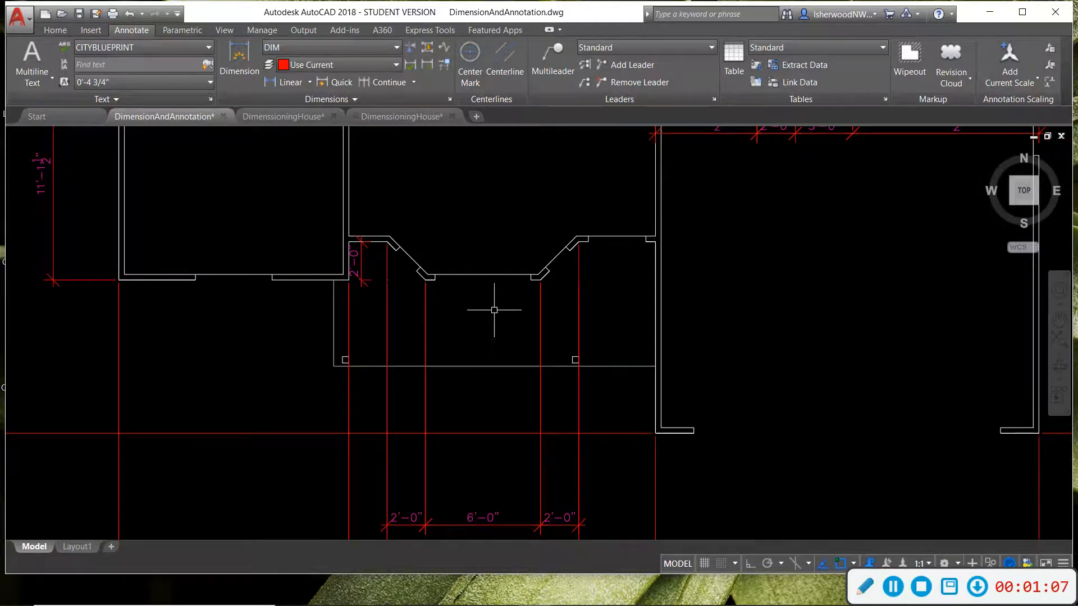
pyautogui.moveTo(487, 301); pyautogui.dragTo(393, 292, button='middle')
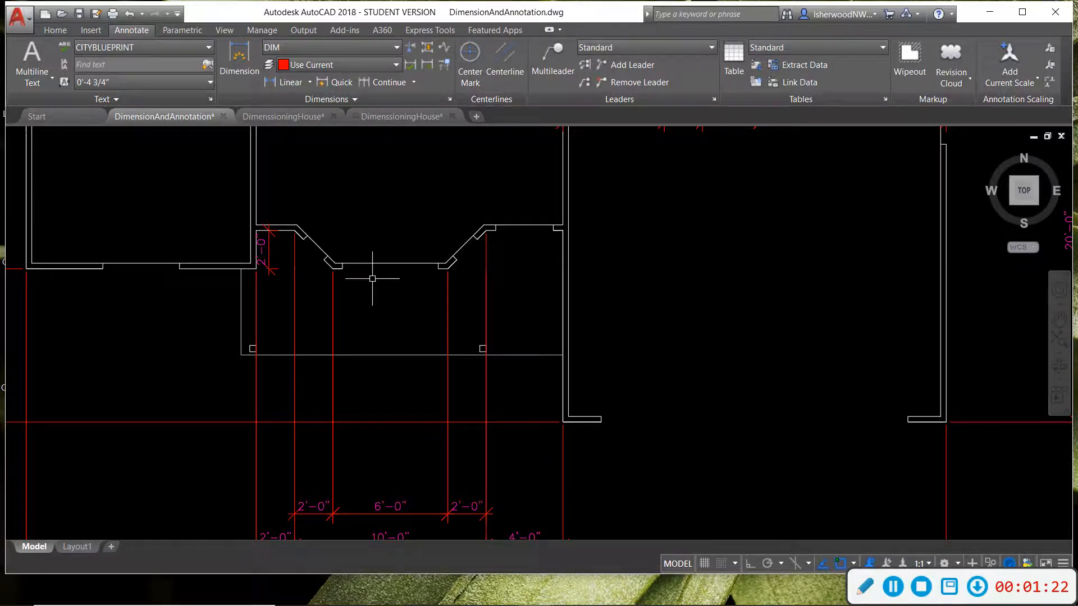
pyautogui.scroll(-2, 416, 293)
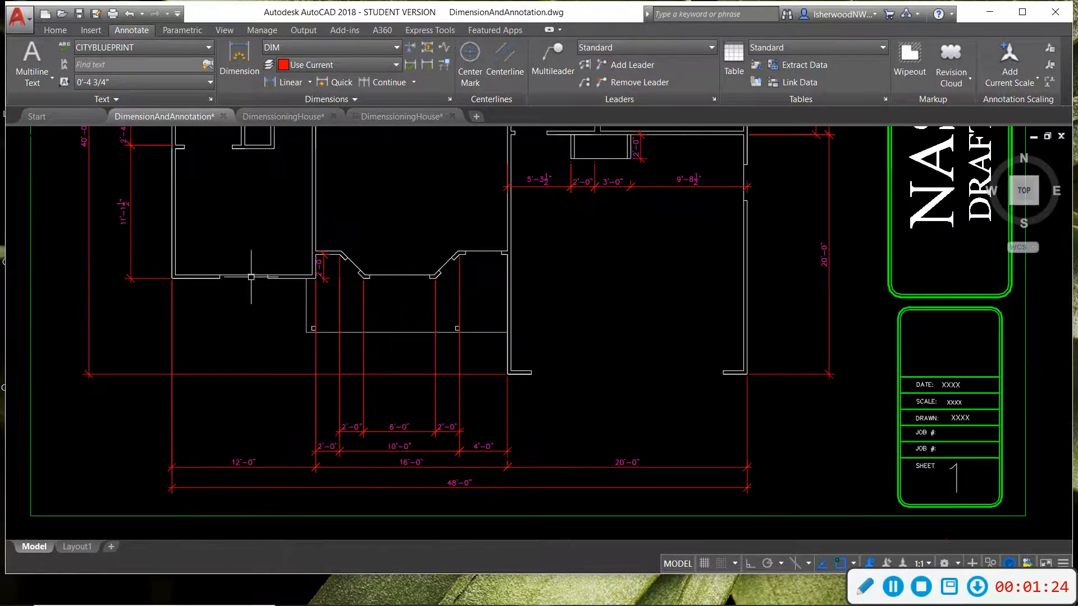
pyautogui.moveTo(251, 277); pyautogui.dragTo(372, 323, button='middle')
pyautogui.moveTo(366, 248); pyautogui.dragTo(339, 334, button='middle')
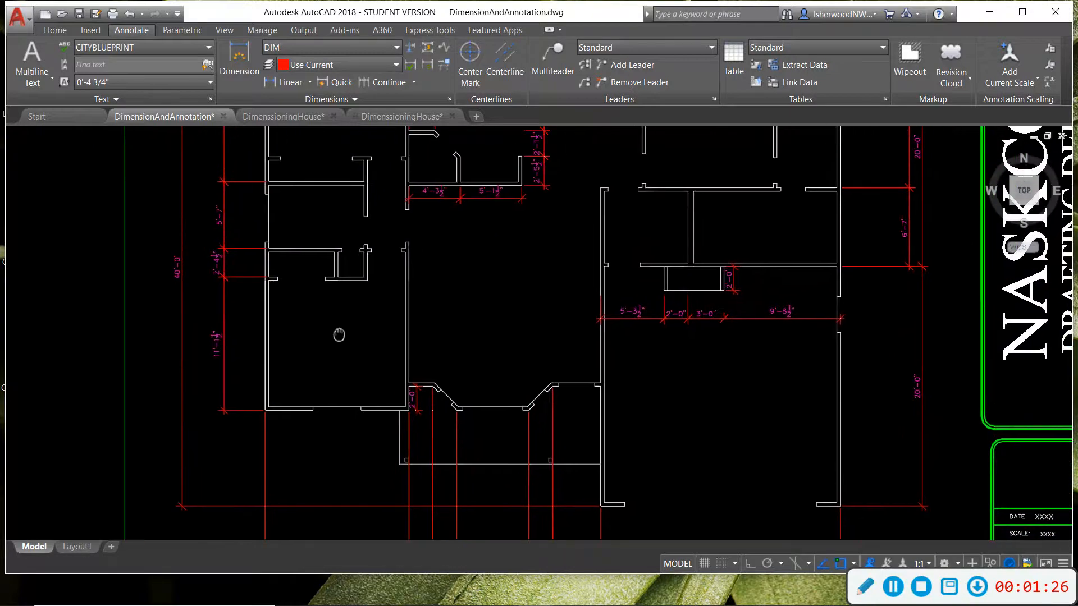
pyautogui.moveTo(488, 238); pyautogui.dragTo(463, 277, button='middle')
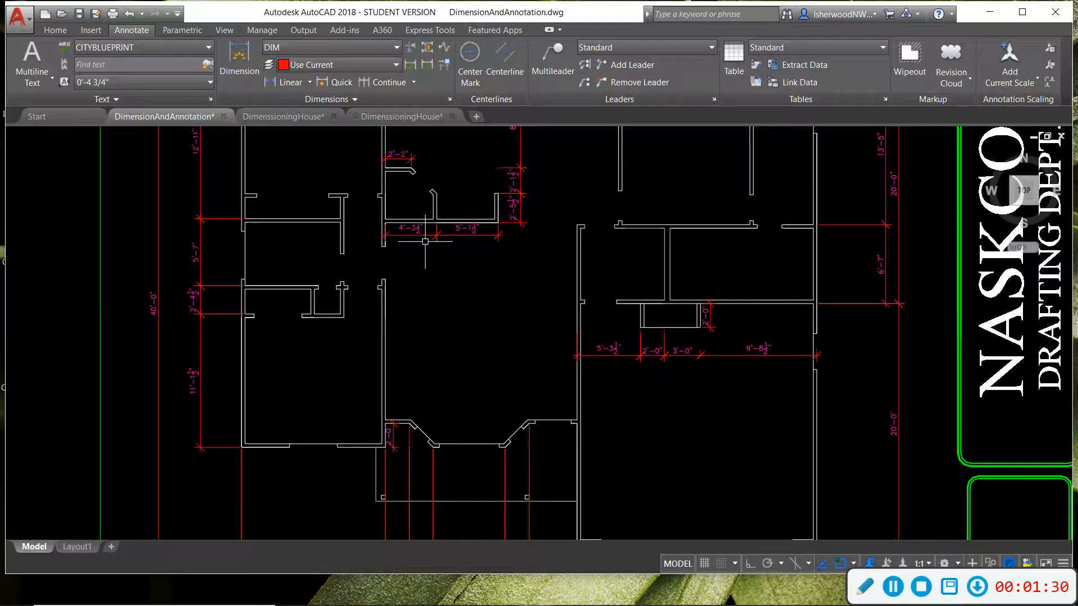
pyautogui.scroll(2, 486, 256)
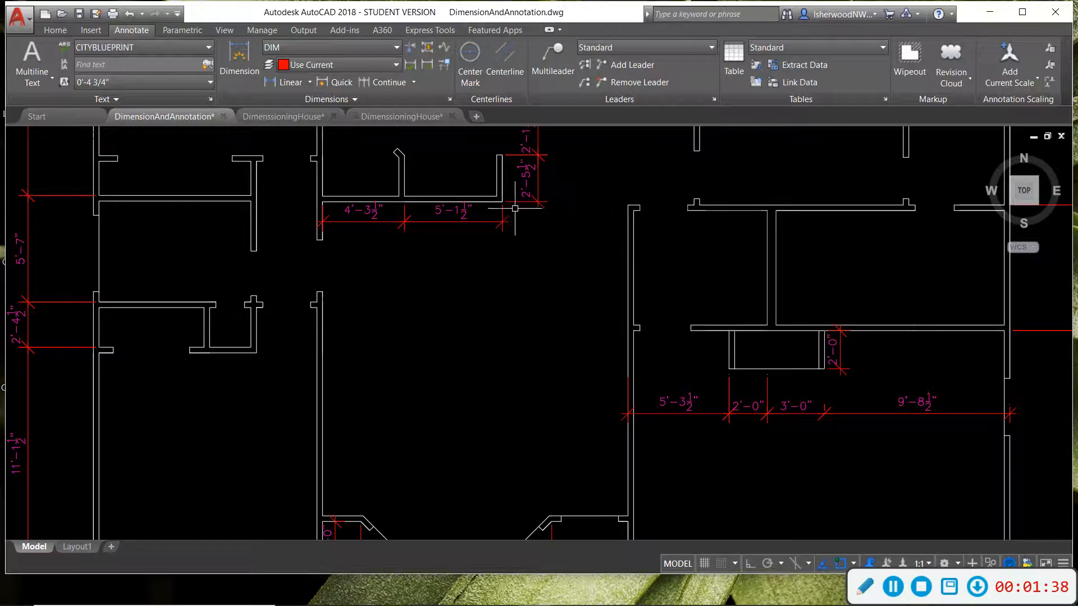
pyautogui.moveTo(404, 212); pyautogui.dragTo(404, 286, button='middle')
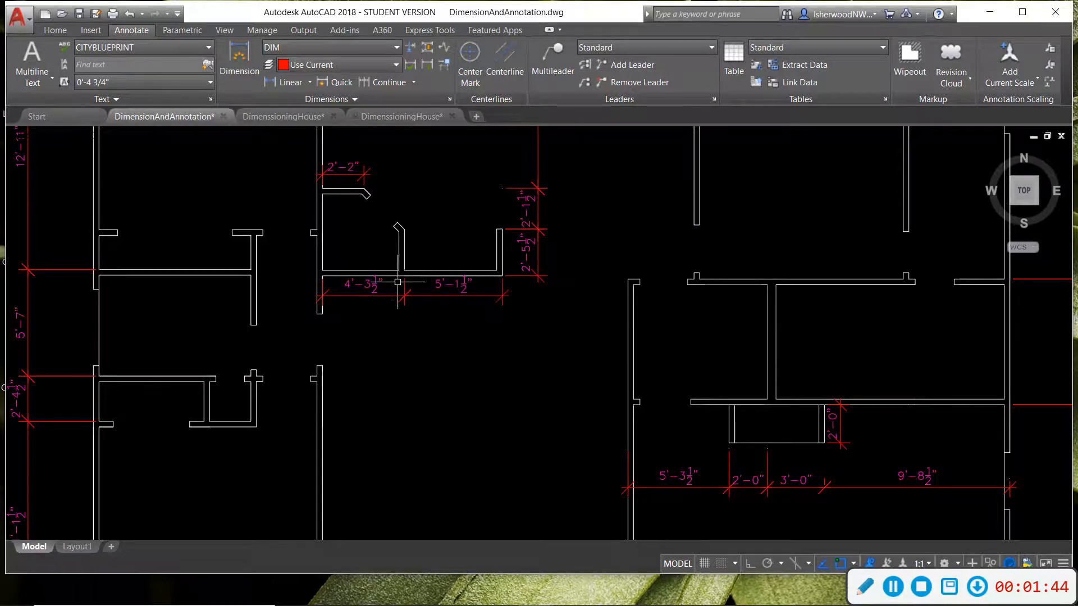
pyautogui.moveTo(378, 327); pyautogui.dragTo(436, 231, button='middle')
pyautogui.moveTo(415, 319); pyautogui.dragTo(431, 281, button='middle')
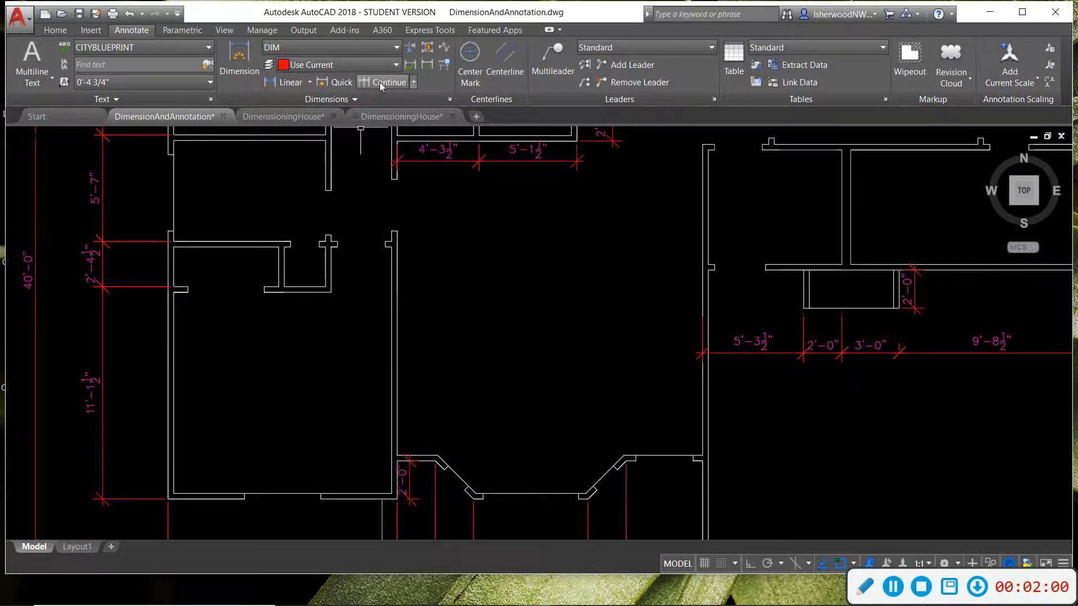
pyautogui.click(235, 60)
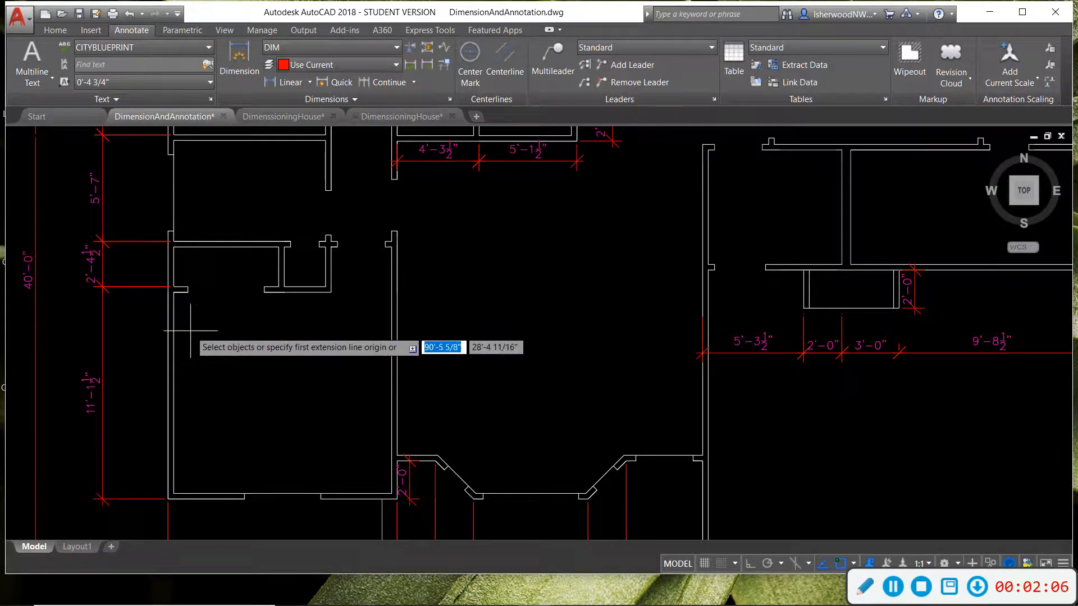
pyautogui.click(169, 230)
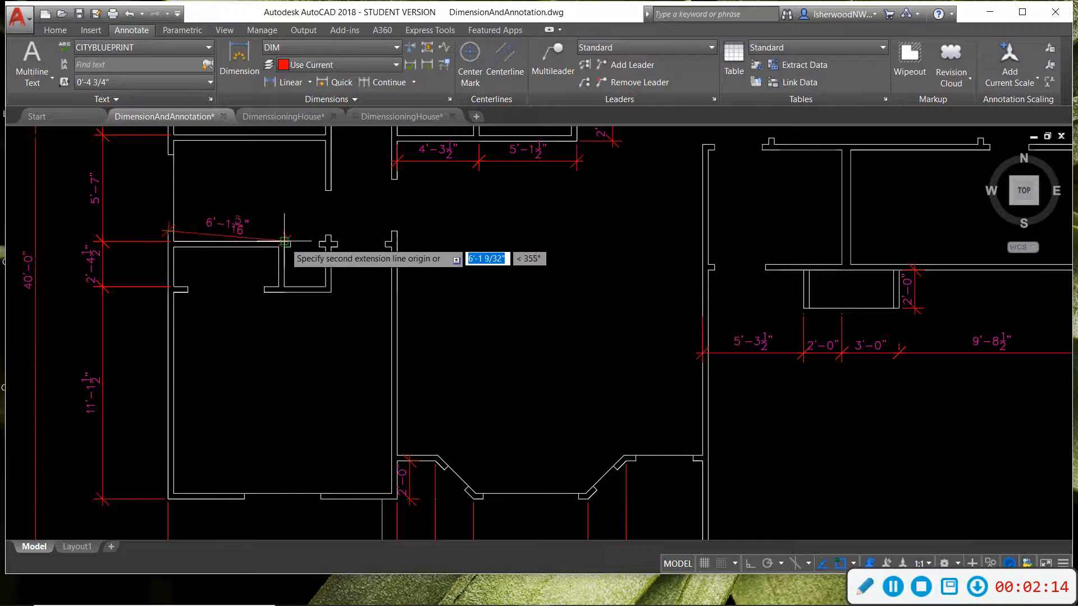
pyautogui.press('Escape')
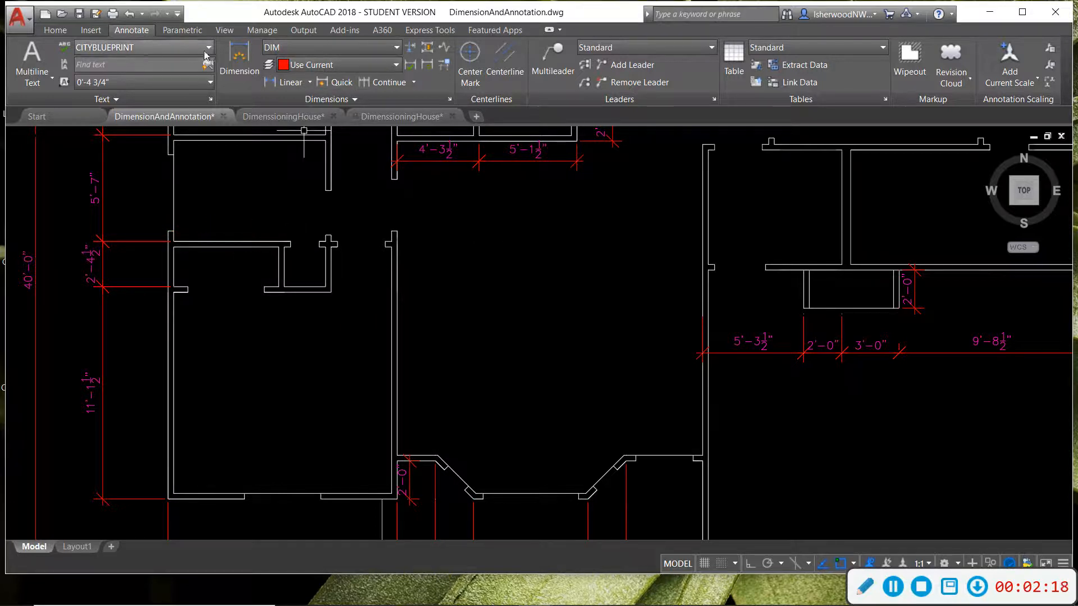
# Dimension horizontally from the outer face of the lower-left bedroom's exterior wall to the closet partition's right face, placing the dimension just below the closet
pyautogui.click(231, 54)
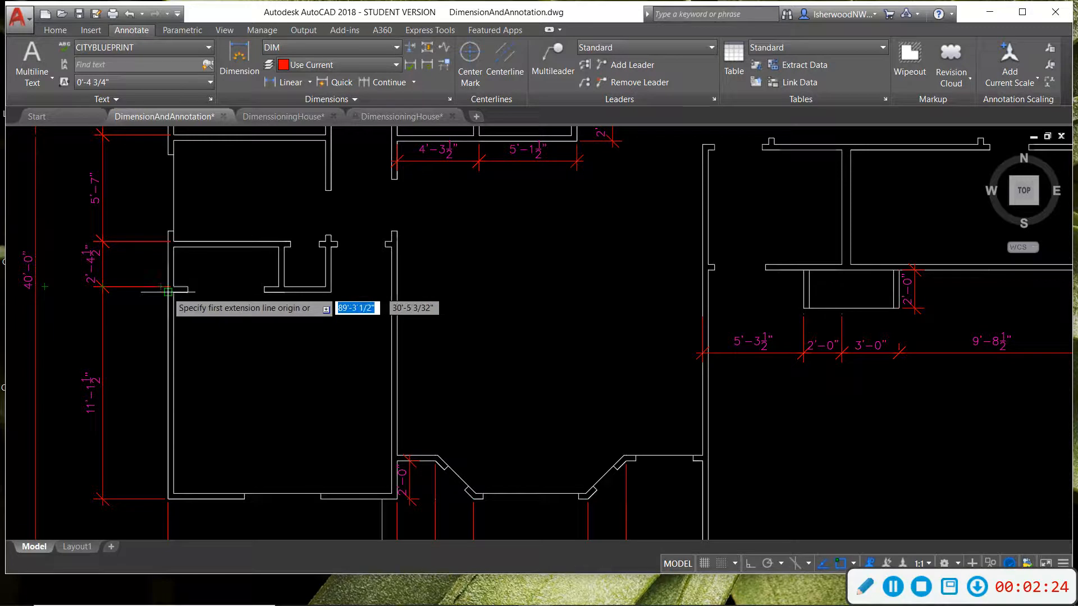
pyautogui.click(167, 291)
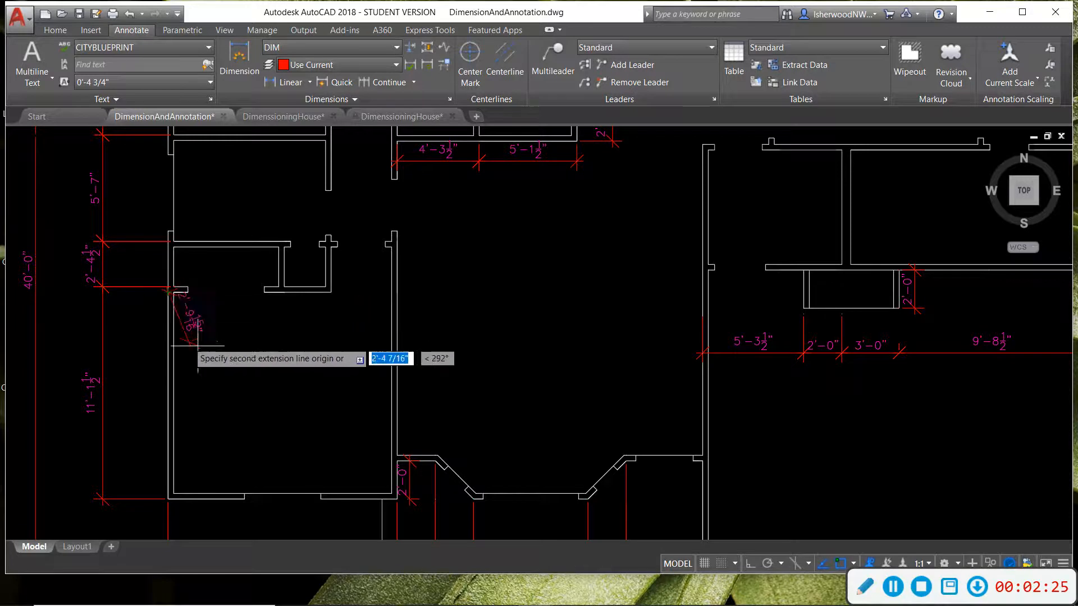
pyautogui.click(284, 287)
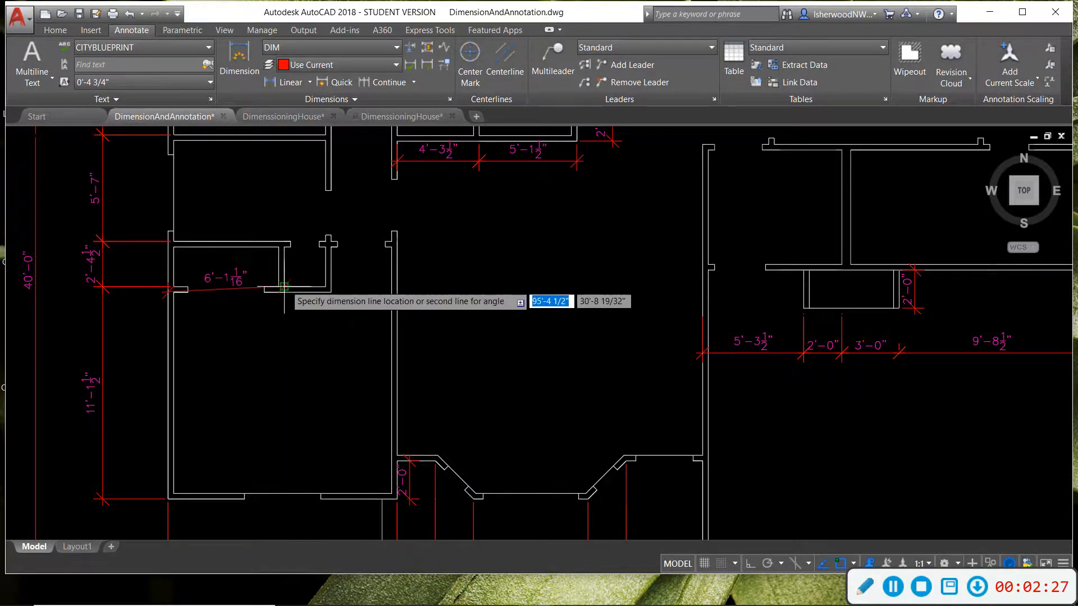
pyautogui.click(157, 317)
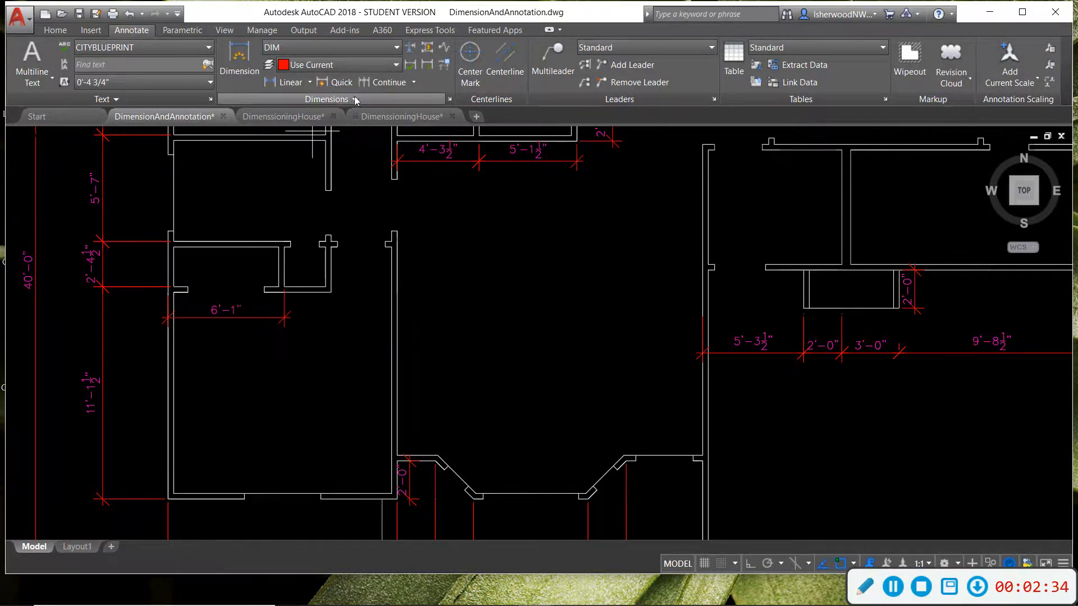
# Continue the dimension chain below the closets to the right closet's outer corner and the bedroom's far right wall face
pyautogui.click(382, 82)
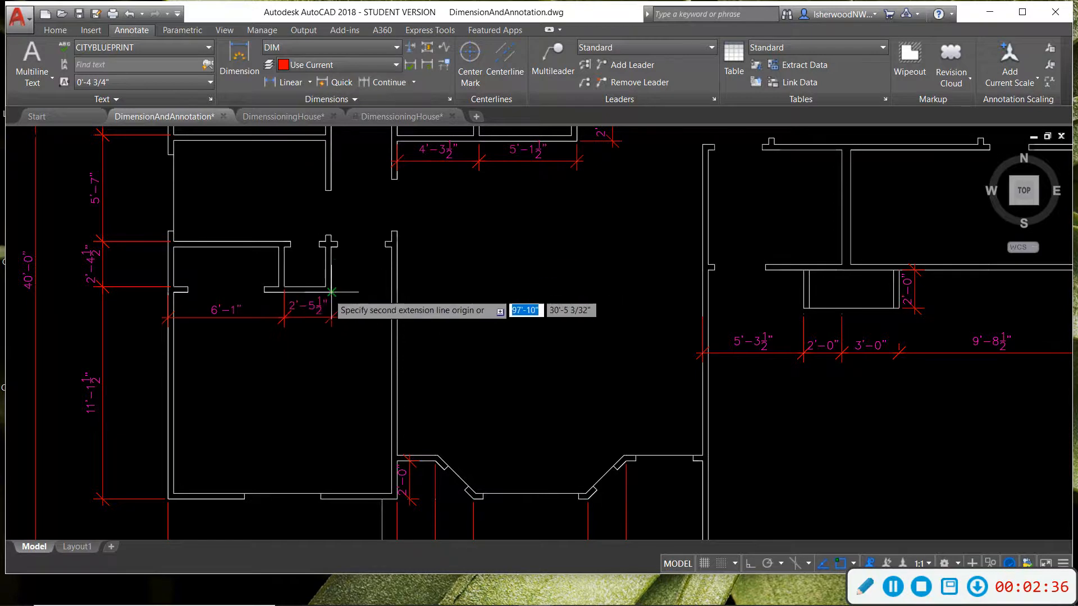
pyautogui.click(331, 292)
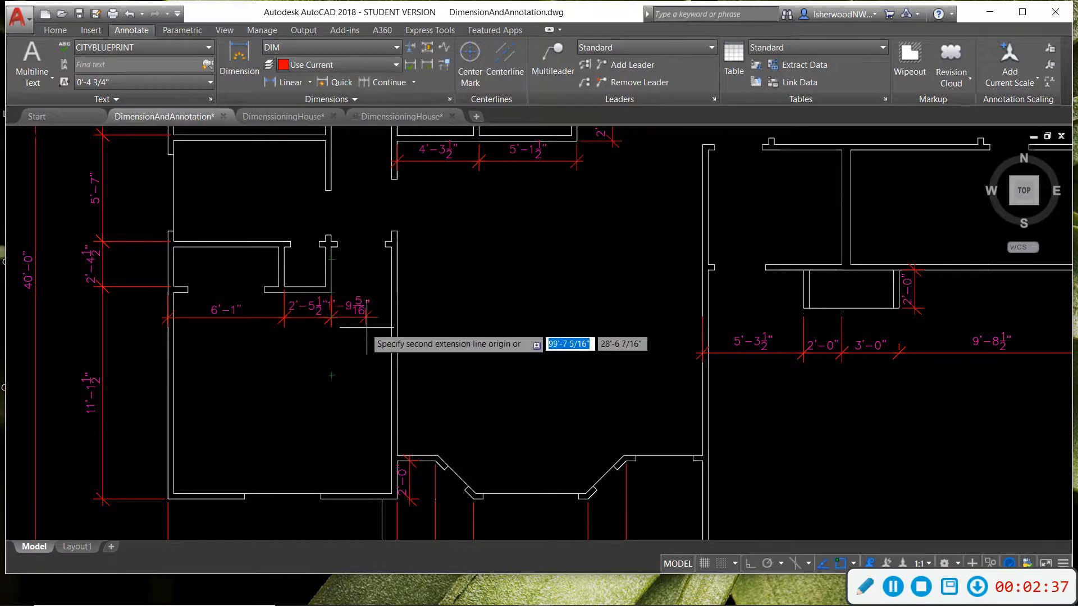
pyautogui.click(397, 318)
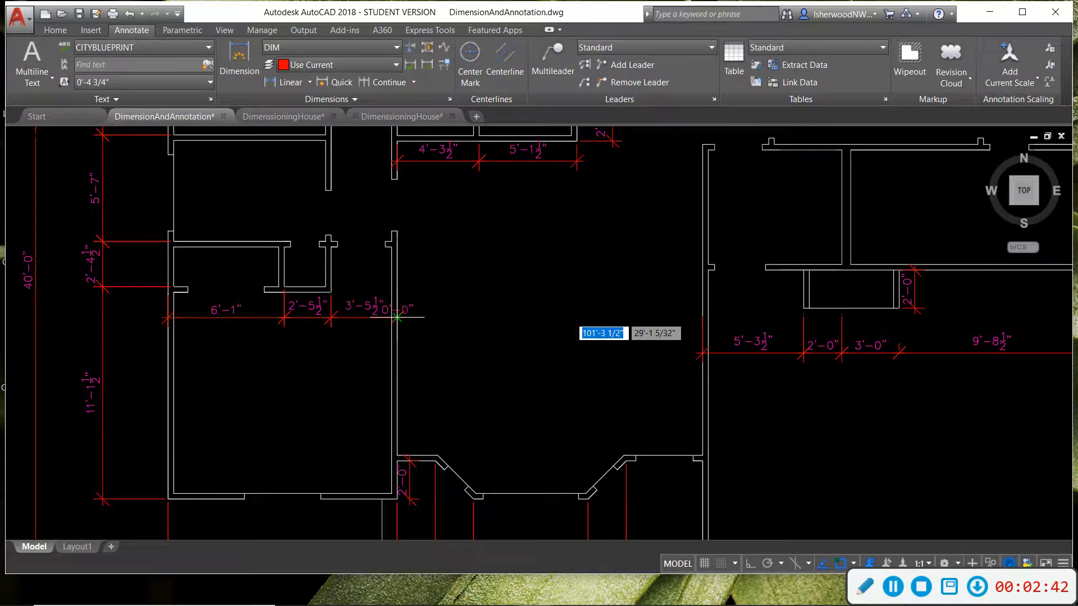
pyautogui.press('Escape')
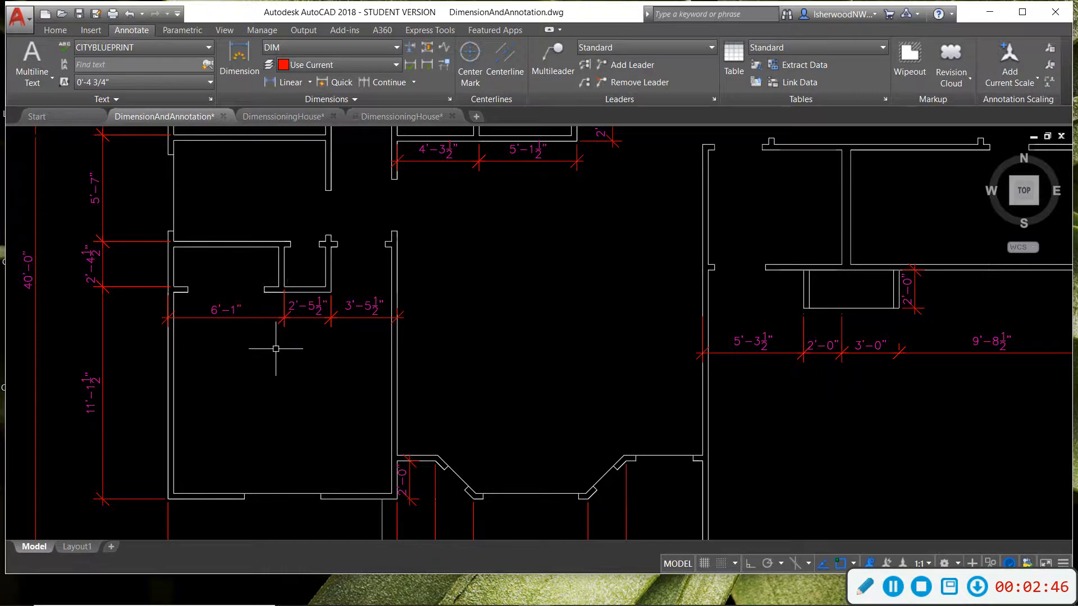
# Delete the 12'-11" vertical dimension beside the upper-left bedroom and its closet
pyautogui.scroll(-2, 275, 348)
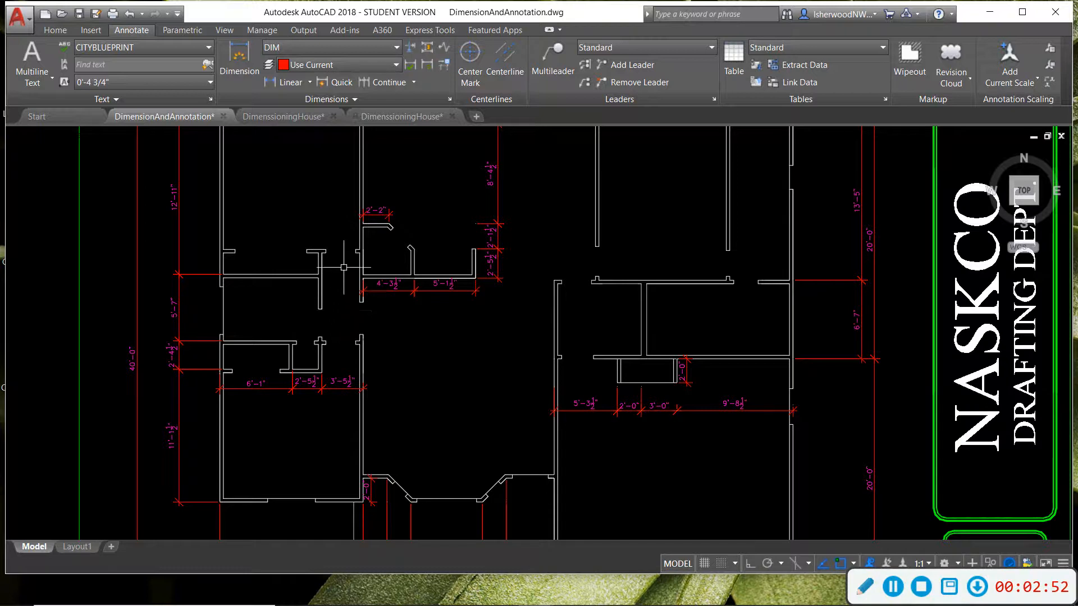
pyautogui.scroll(2, 335, 352)
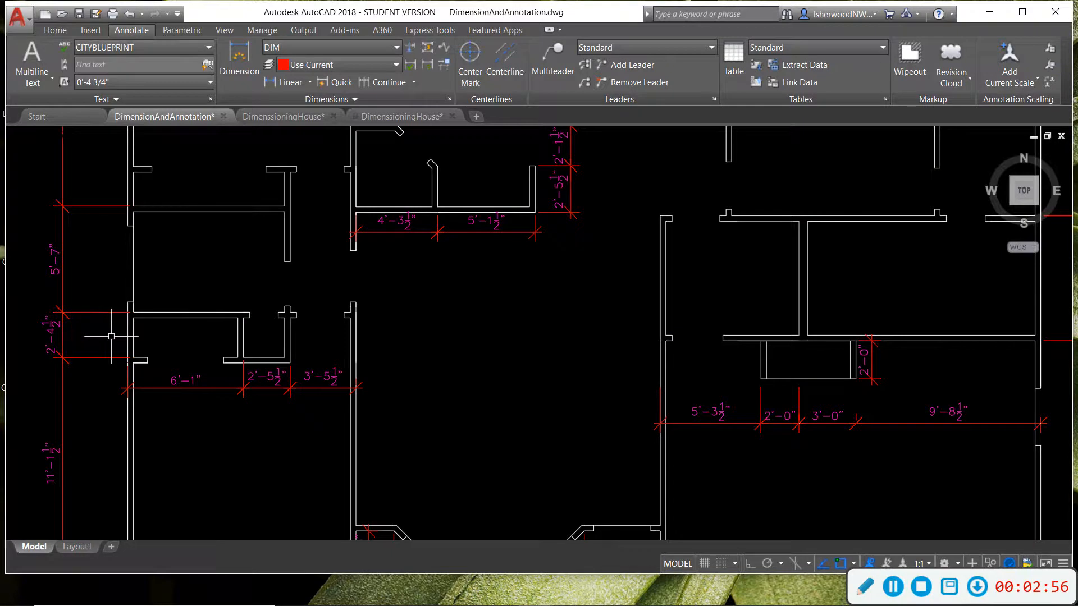
pyautogui.moveTo(112, 317); pyautogui.dragTo(298, 393, button='middle')
pyautogui.scroll(-4, 298, 392)
pyautogui.scroll(4, 283, 372)
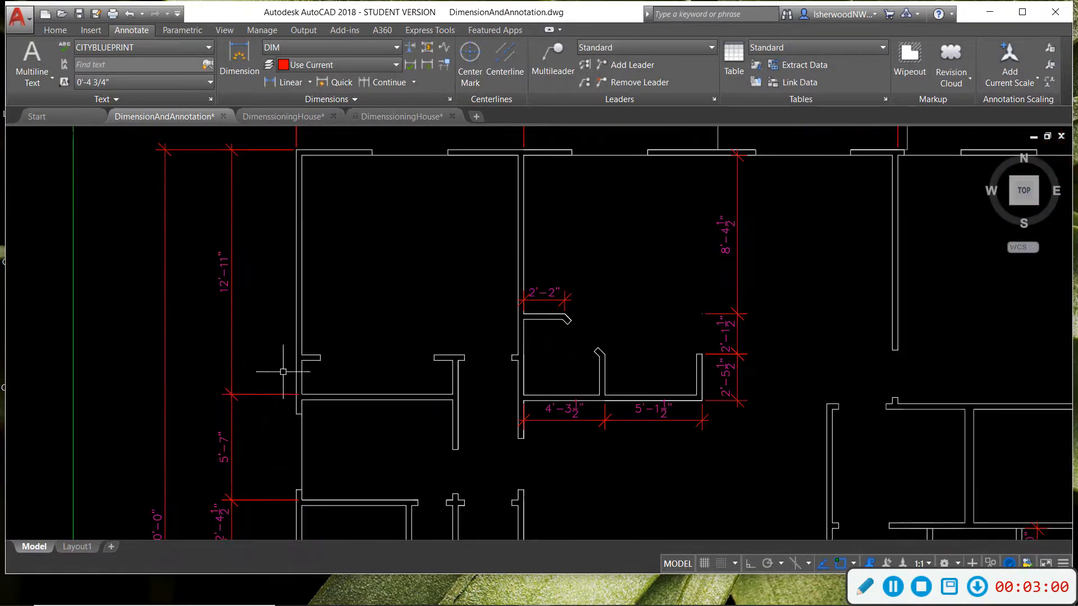
pyautogui.scroll(-2, 311, 274)
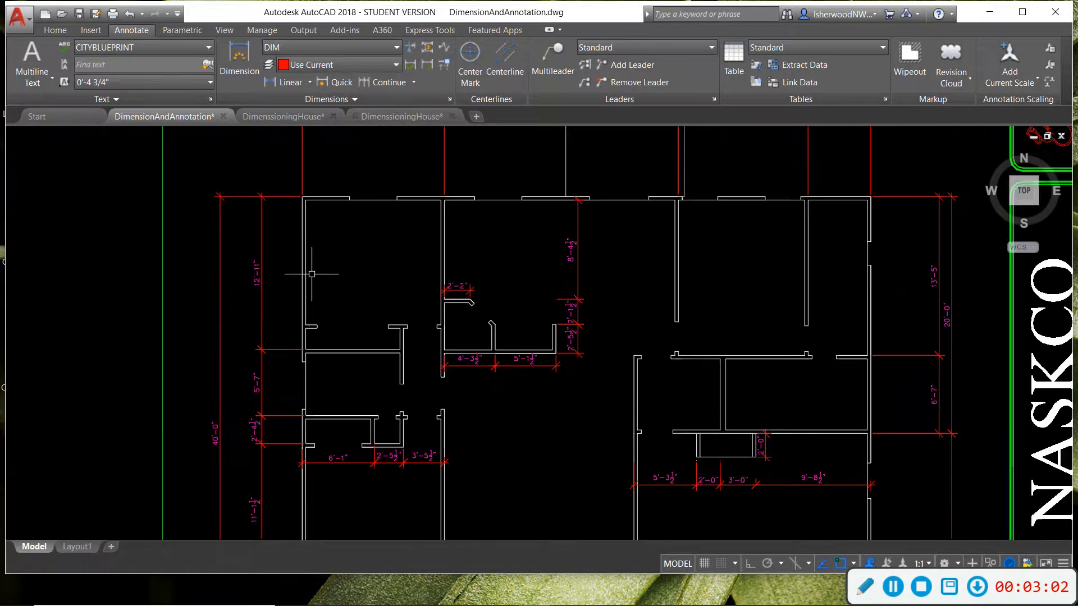
pyautogui.click(260, 308)
pyautogui.press('Delete')
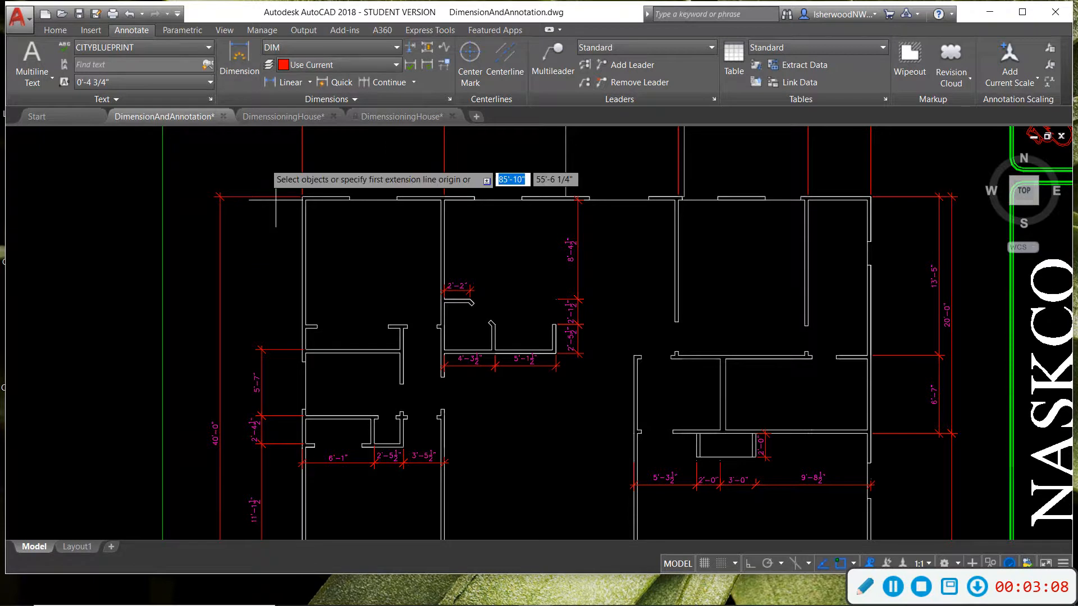
# Dimension vertically from the upper-left closet's back wall to its front wall, in line with the 5'-7" dimension, and continue to the house's upper outer corner
pyautogui.scroll(2, 308, 359)
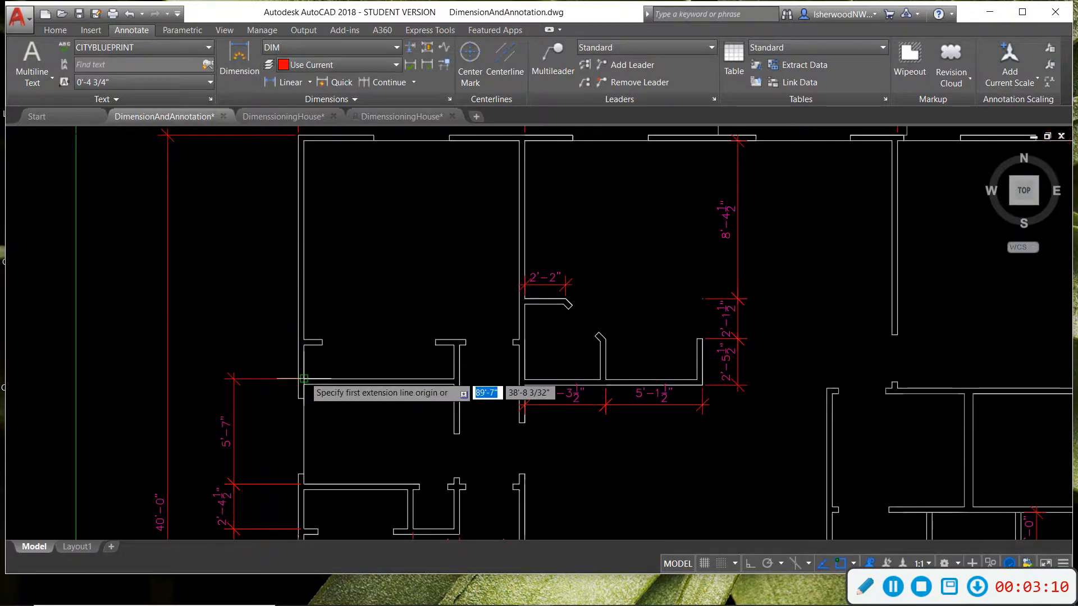
pyautogui.click(304, 379)
pyautogui.click(304, 340)
pyautogui.click(232, 378)
pyautogui.click(392, 78)
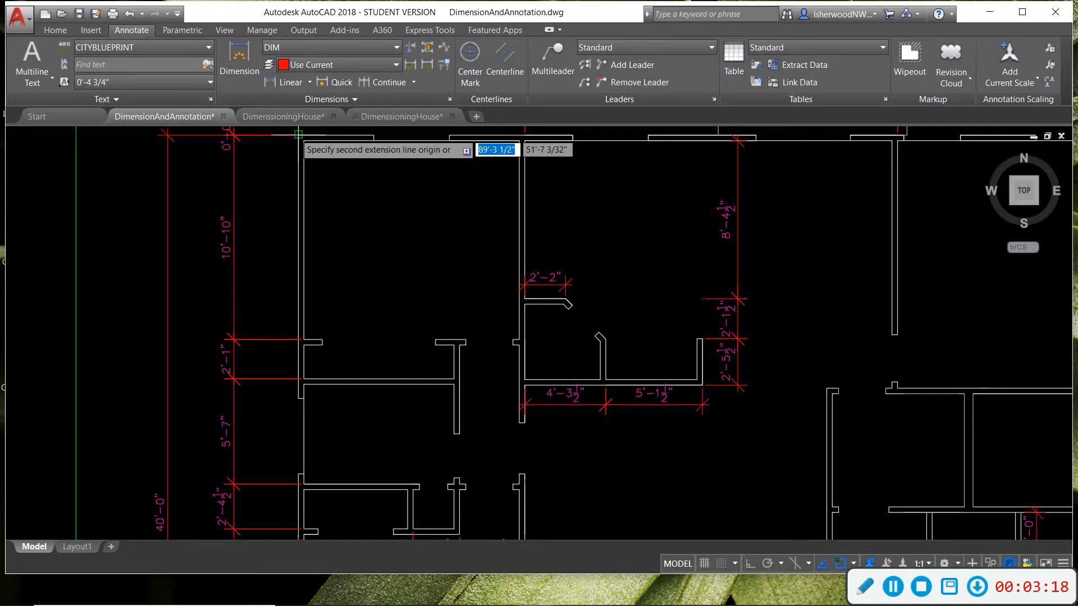
pyautogui.press('Escape')
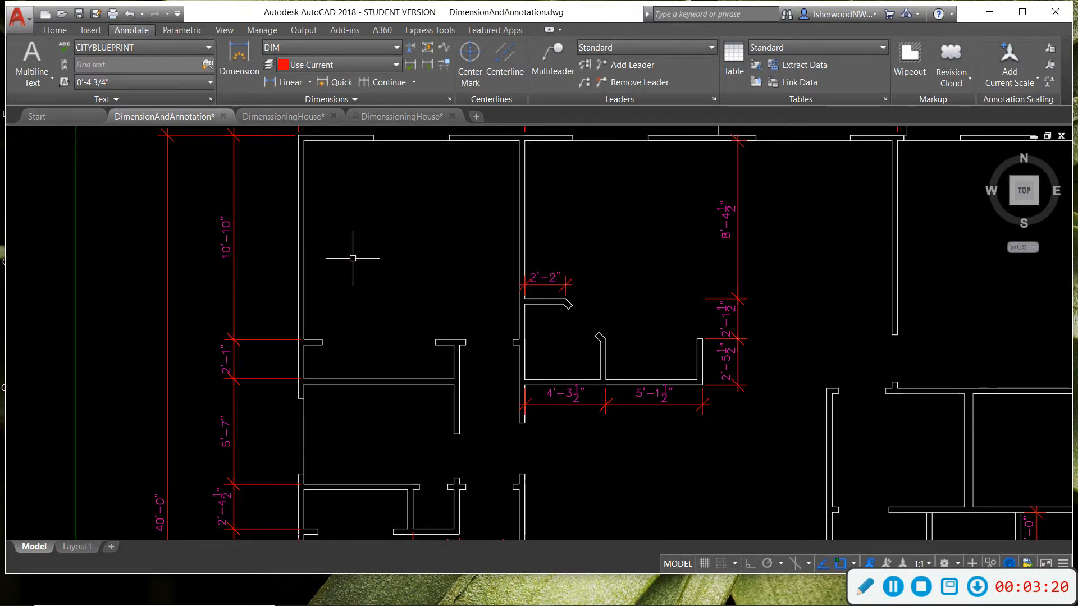
# Examine the whole floor plan, including the garage, bay and porch areas, for dimensions that are still missing
pyautogui.scroll(-6, 326, 264)
pyautogui.scroll(4, 495, 285)
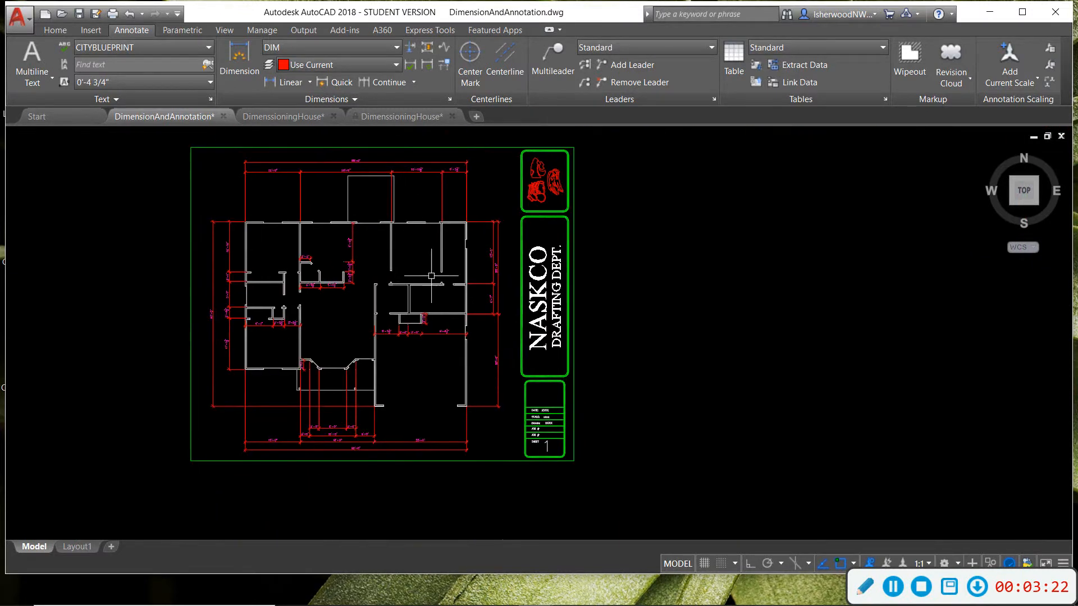
pyautogui.moveTo(418, 345)
pyautogui.mouseDown(button='middle')
pyautogui.moveTo(454, 335)
pyautogui.moveTo(470, 312)
pyautogui.mouseUp(button='middle')
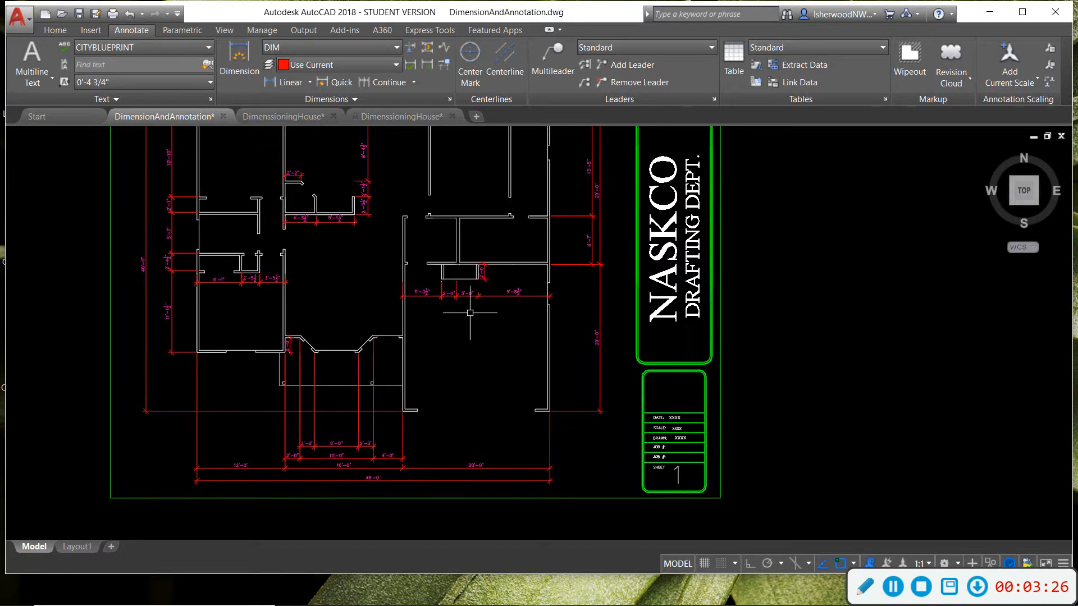
pyautogui.scroll(2, 470, 311)
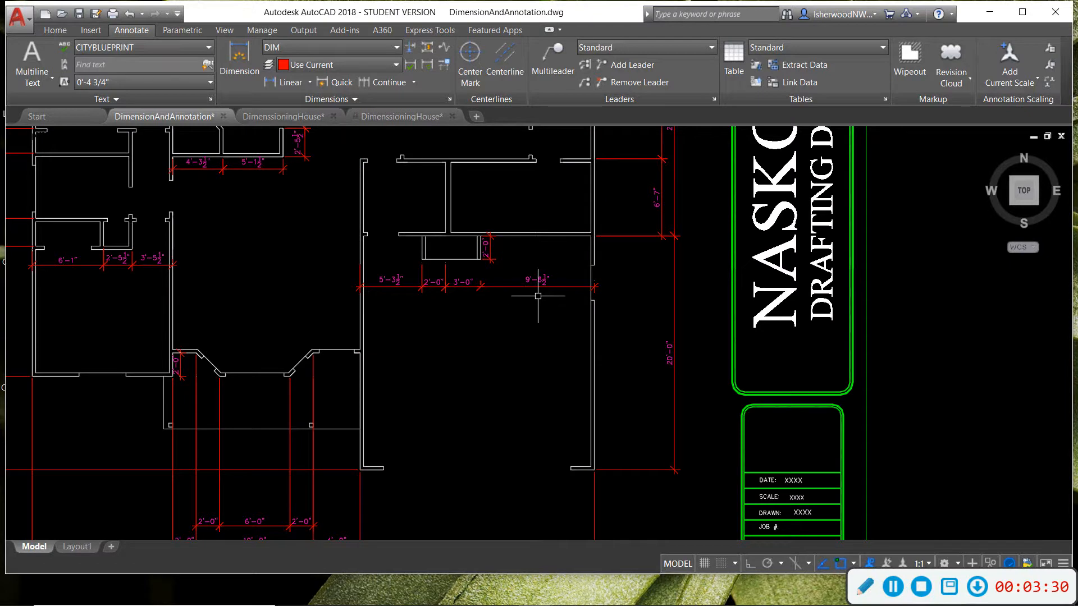
pyautogui.scroll(2, 552, 287)
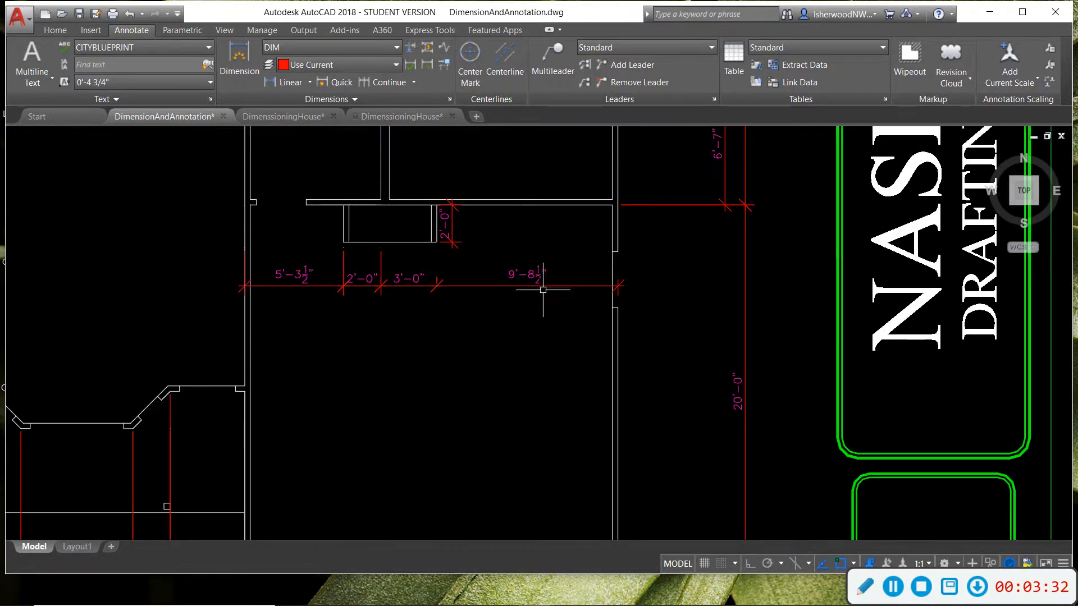
pyautogui.scroll(-2, 536, 297)
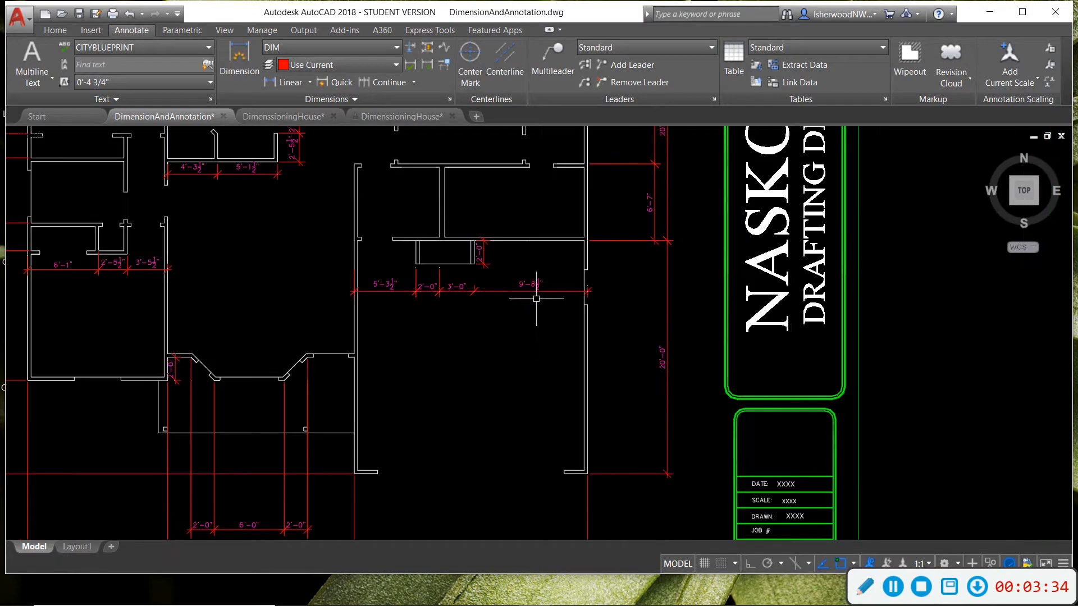
pyautogui.moveTo(403, 350); pyautogui.dragTo(464, 354, button='middle')
pyautogui.scroll(-2, 464, 354)
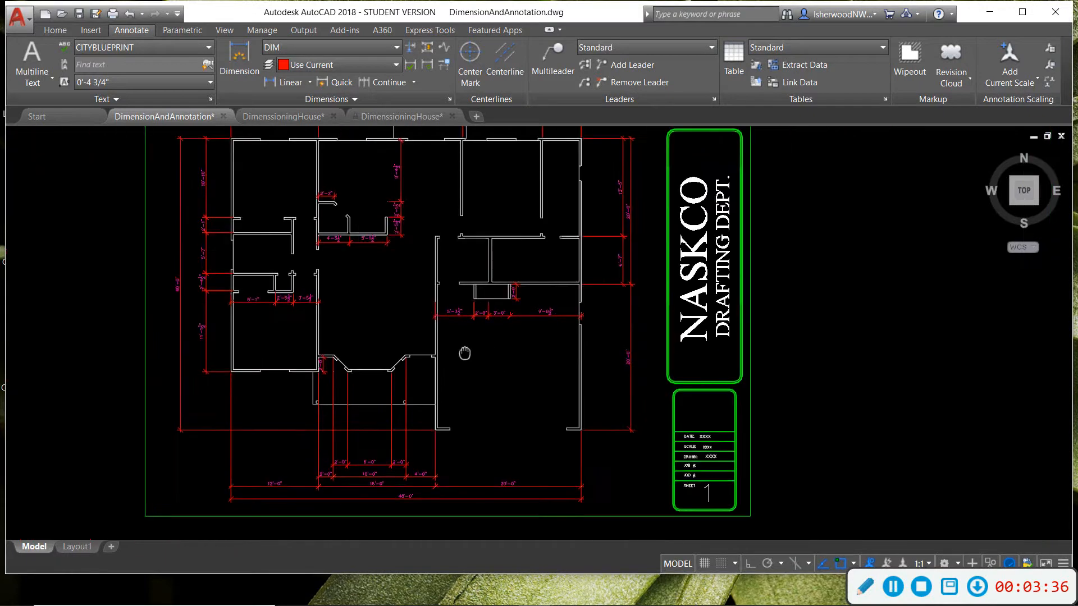
pyautogui.scroll(-2, 337, 167)
pyautogui.moveTo(345, 194); pyautogui.dragTo(353, 283, button='middle')
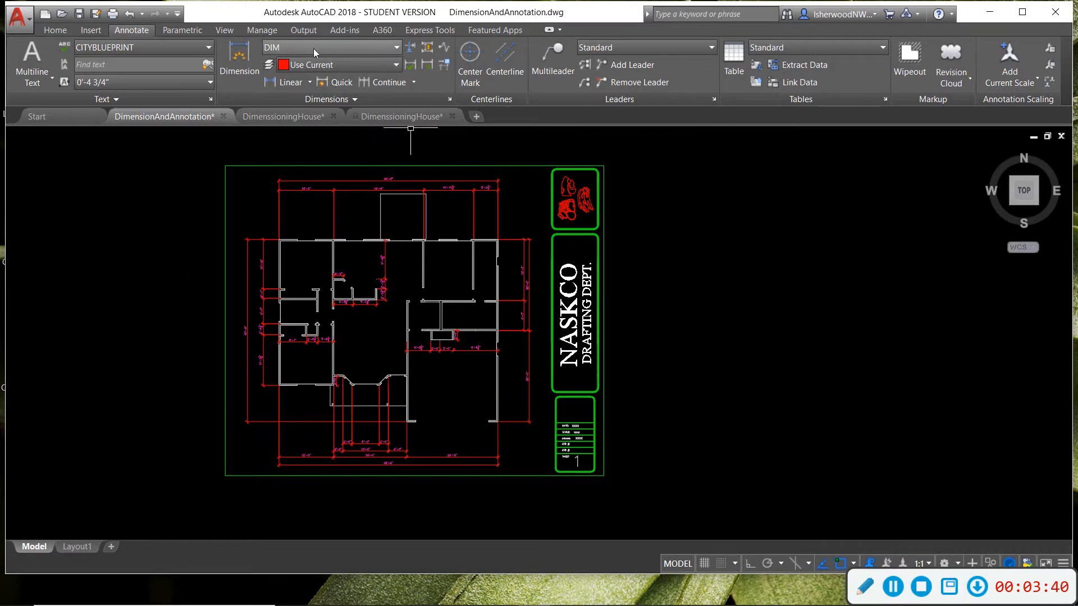
# Turn on the TEXT layer so the room labels and notes are displayed
pyautogui.click(62, 31)
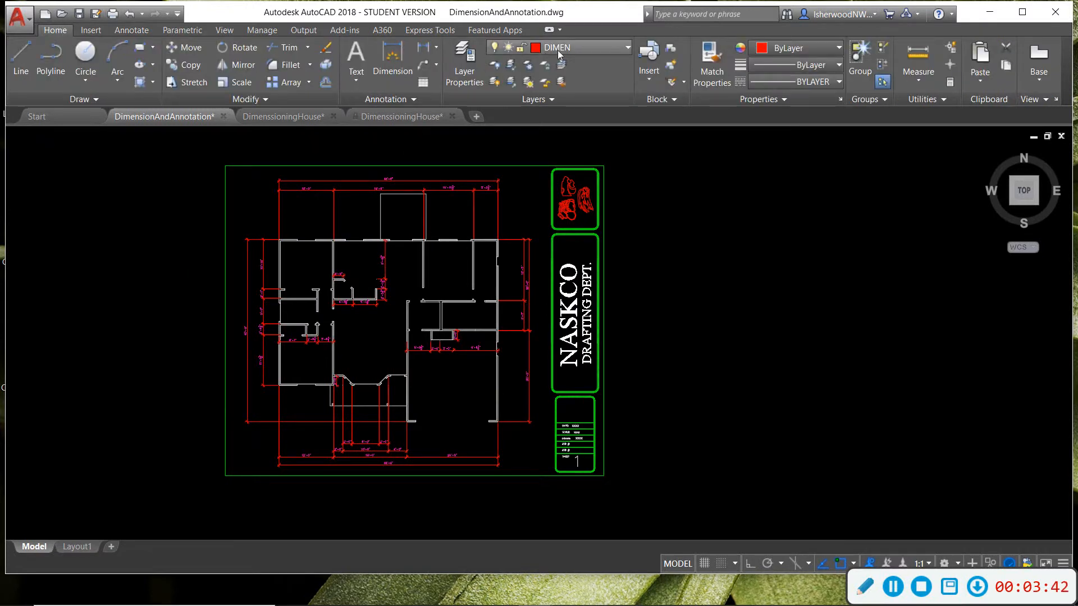
pyautogui.click(574, 47)
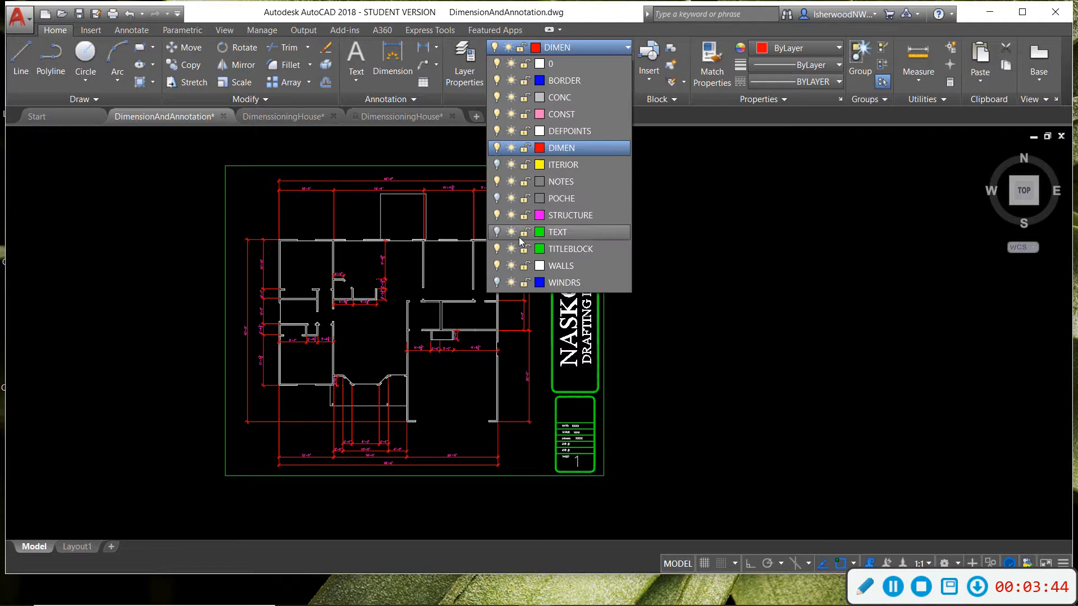
pyautogui.click(496, 232)
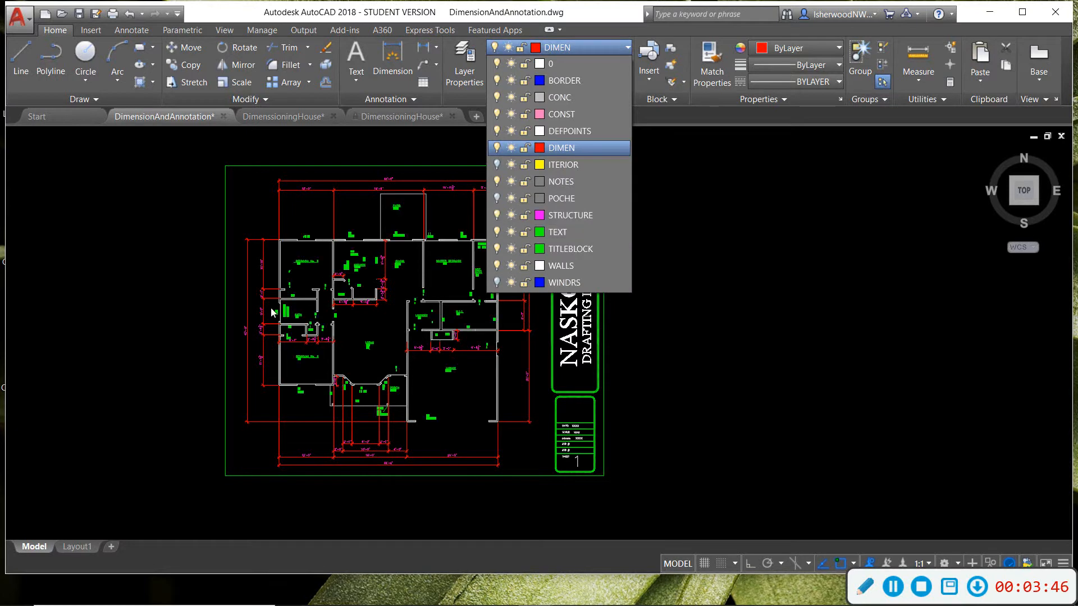
# Move the 6'-1" dimension line below the Bedroom No. 2 closet down about 6 inches, clear of the 4 BF door label
pyautogui.scroll(5, 272, 313)
pyautogui.scroll(4, 327, 331)
pyautogui.scroll(2, 326, 332)
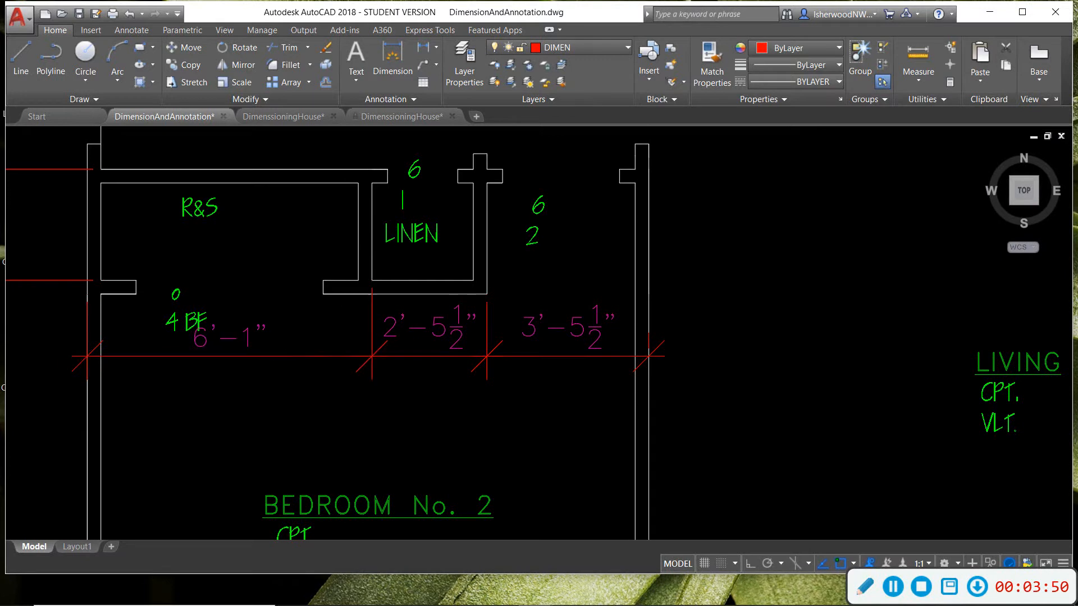
pyautogui.click(267, 351)
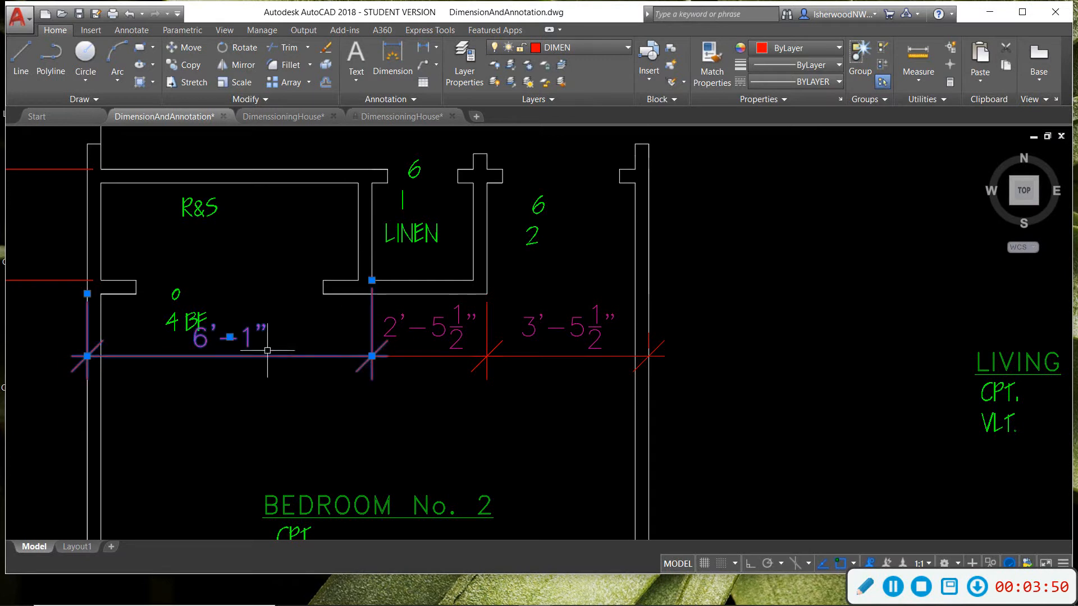
pyautogui.click(371, 356)
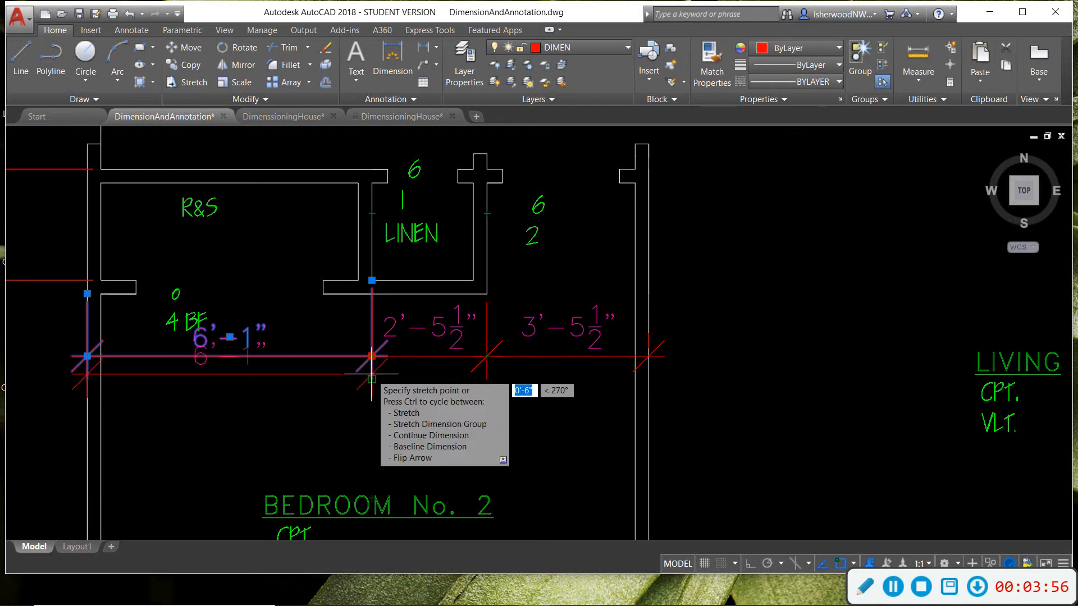
pyautogui.click(372, 374)
# Lower the 2'-5 1/2" and 3'-5 1/2" dimension lines below the linen closet and doorway to line up with the 6'-1" dimension
pyautogui.click(397, 356)
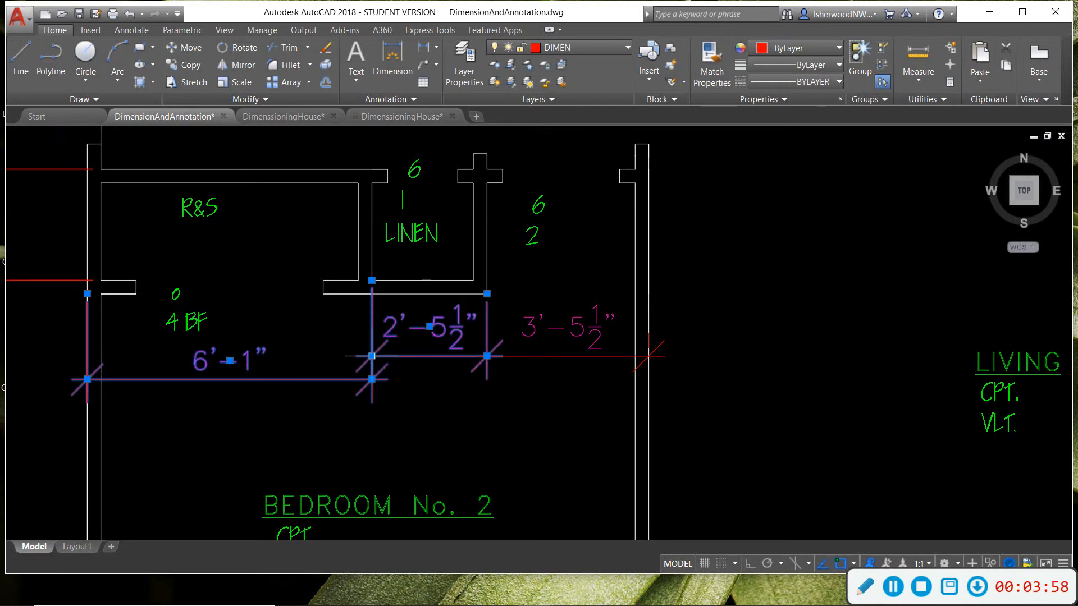
pyautogui.click(372, 356)
pyautogui.click(371, 377)
pyautogui.click(563, 356)
pyautogui.click(486, 355)
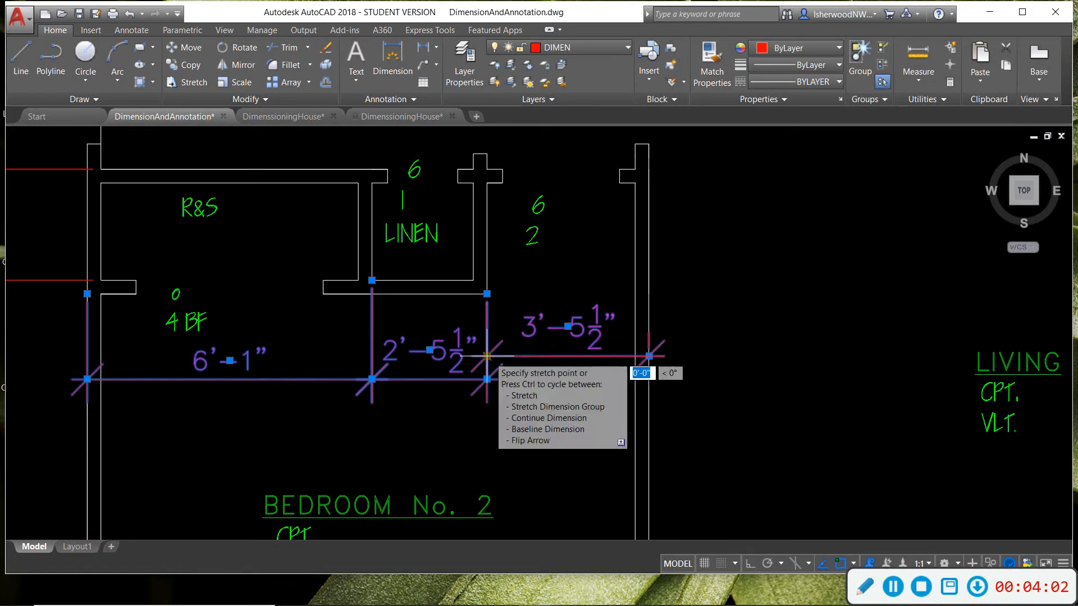
pyautogui.click(487, 379)
pyautogui.press('Escape')
pyautogui.scroll(-2, 589, 359)
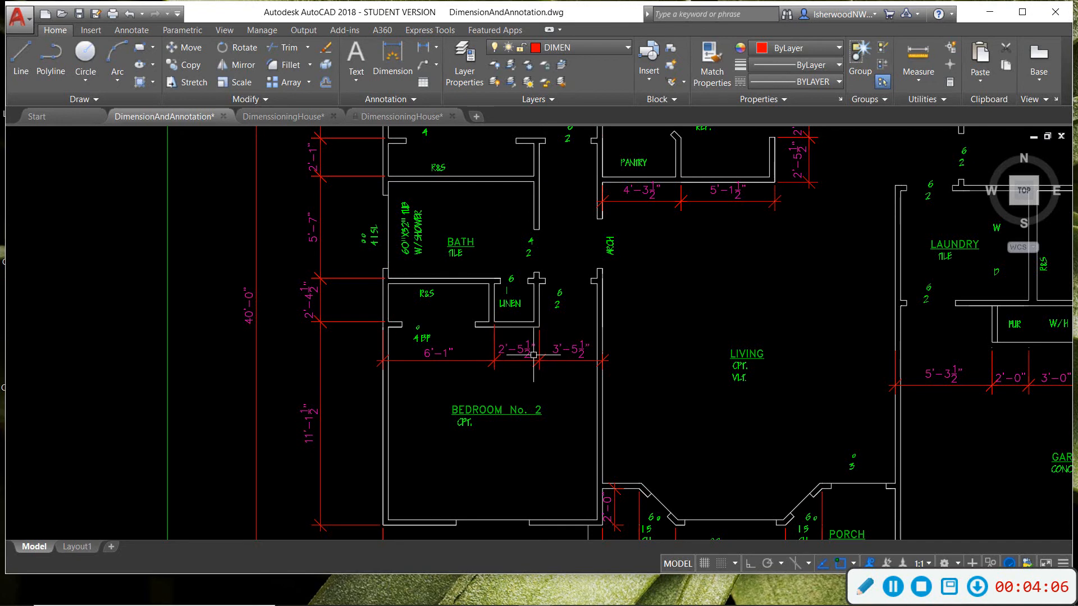
pyautogui.moveTo(552, 346); pyautogui.dragTo(475, 346, button='middle')
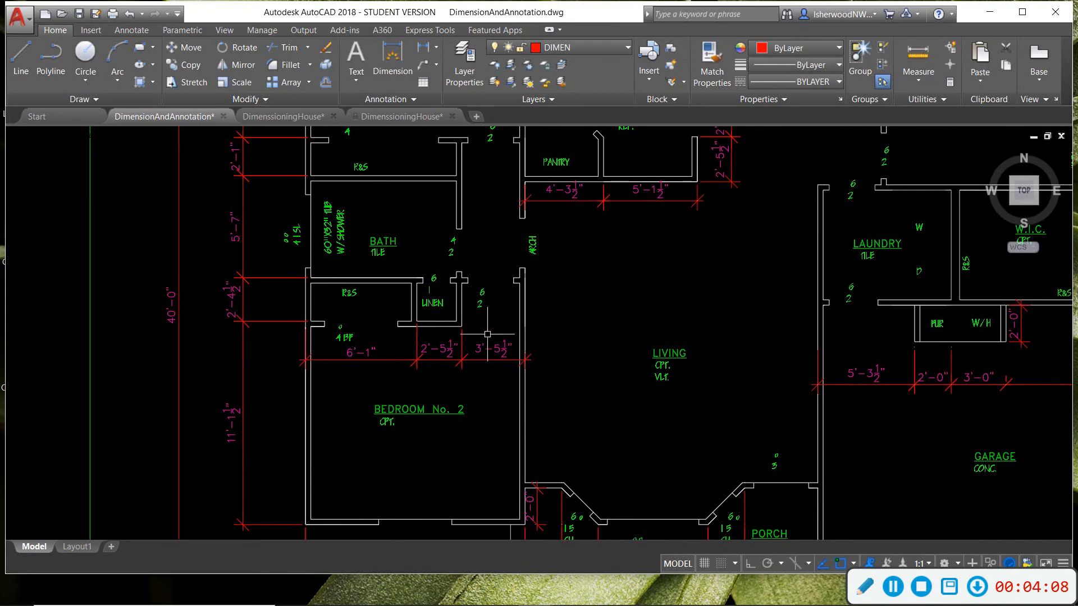